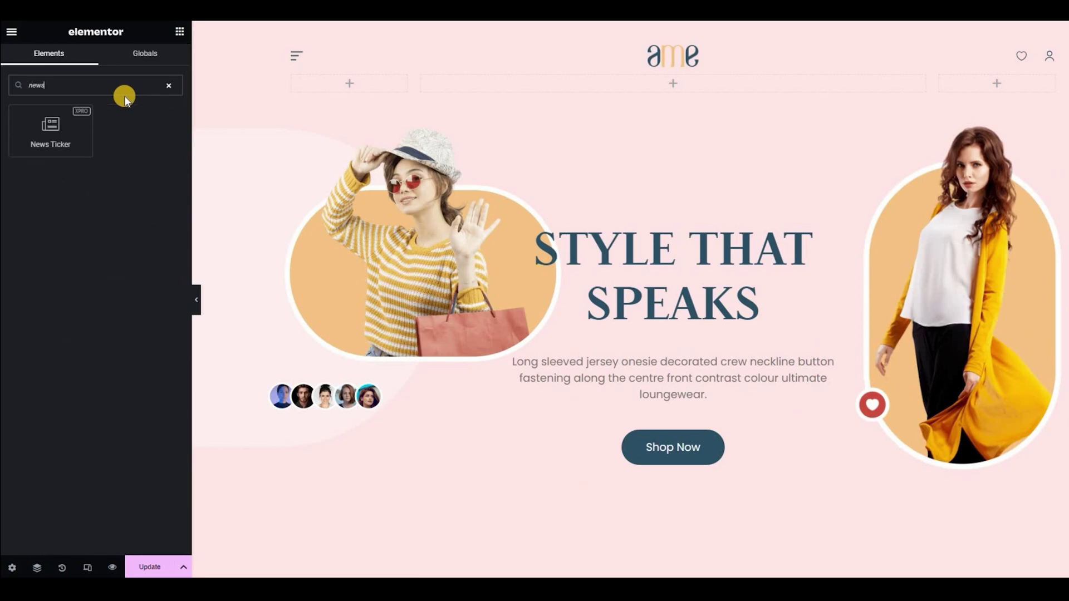
# Add the News Ticker widget to the empty middle column below the site logo
pyautogui.moveTo(71, 114); pyautogui.dragTo(640, 87)
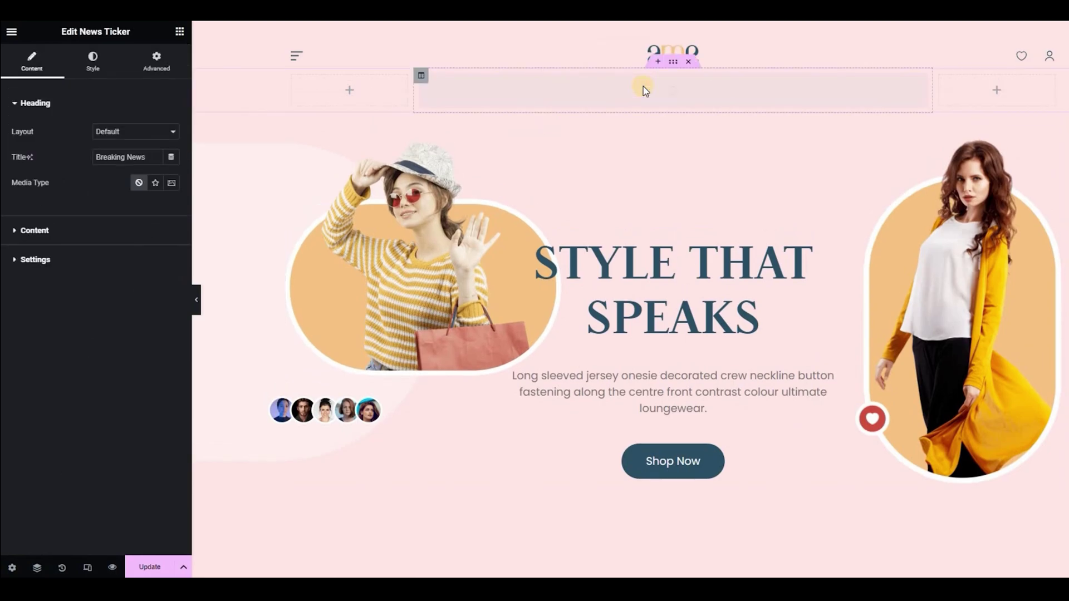
# Preview the ticker heading's Style 1, Style 2 and Style 3 layouts and return it to Default
pyautogui.click(153, 131)
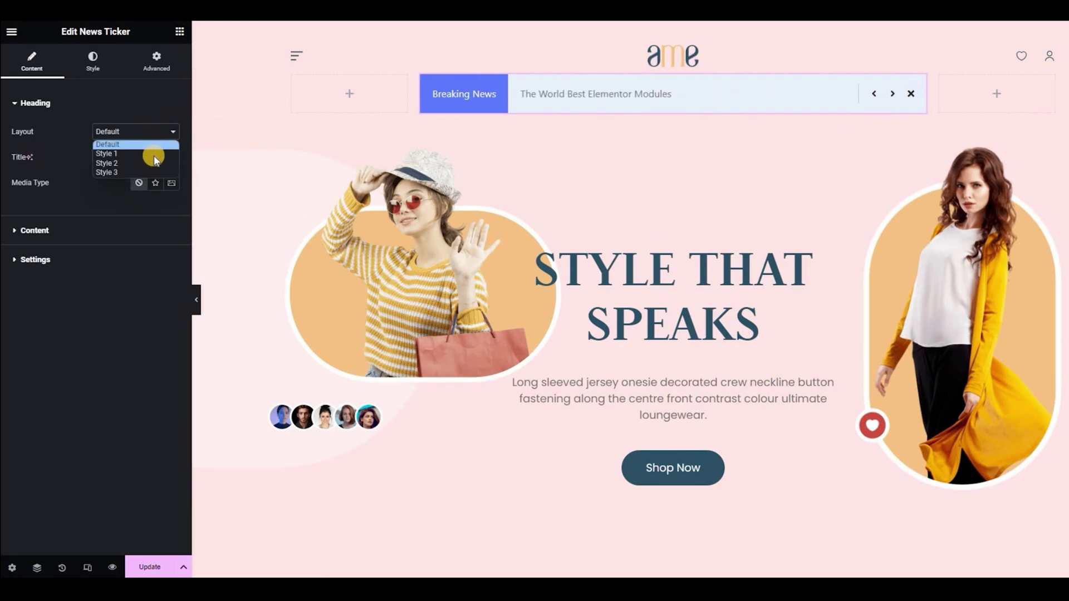
pyautogui.click(154, 156)
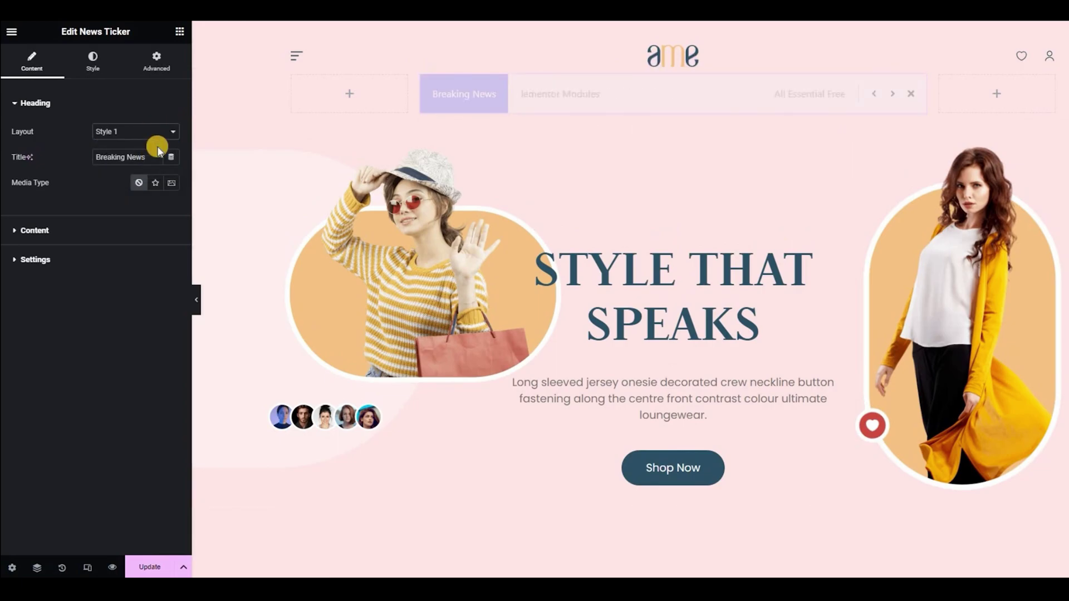
pyautogui.click(167, 133)
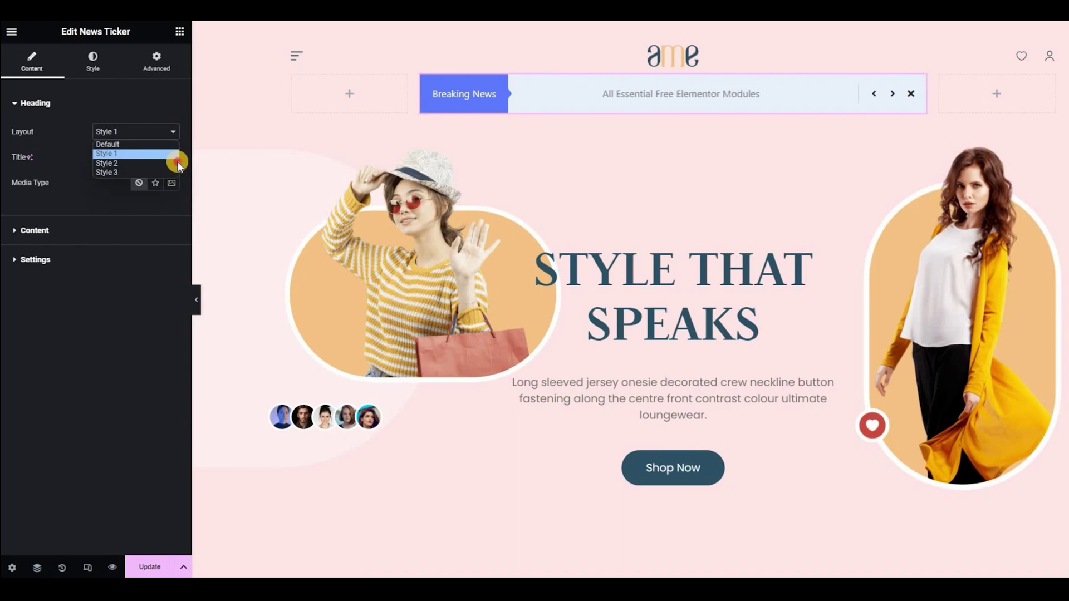
pyautogui.click(178, 164)
pyautogui.click(136, 131)
pyautogui.click(159, 175)
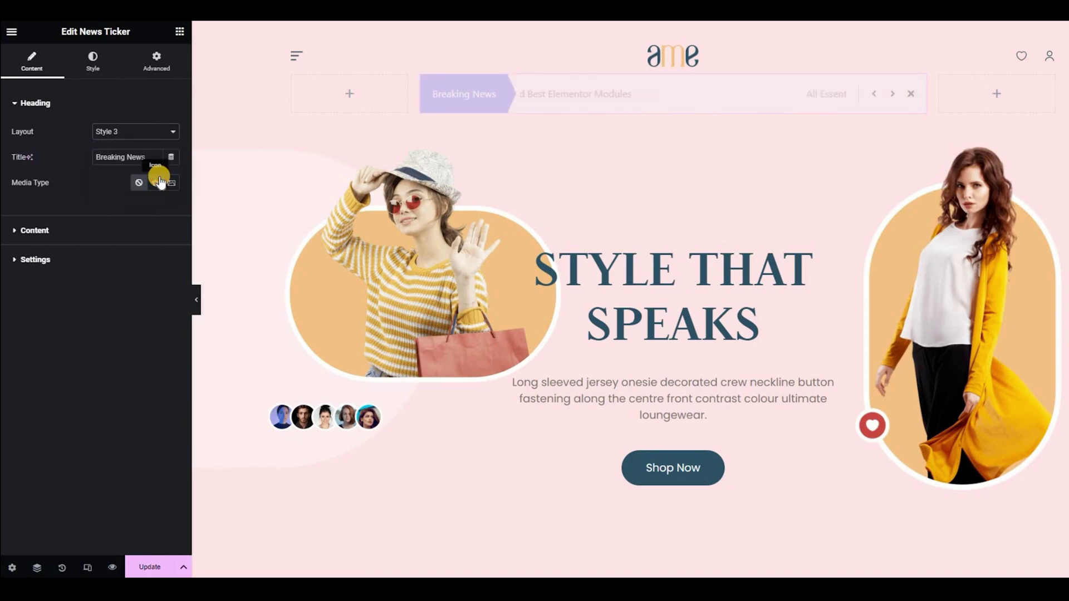
pyautogui.click(155, 138)
pyautogui.click(153, 143)
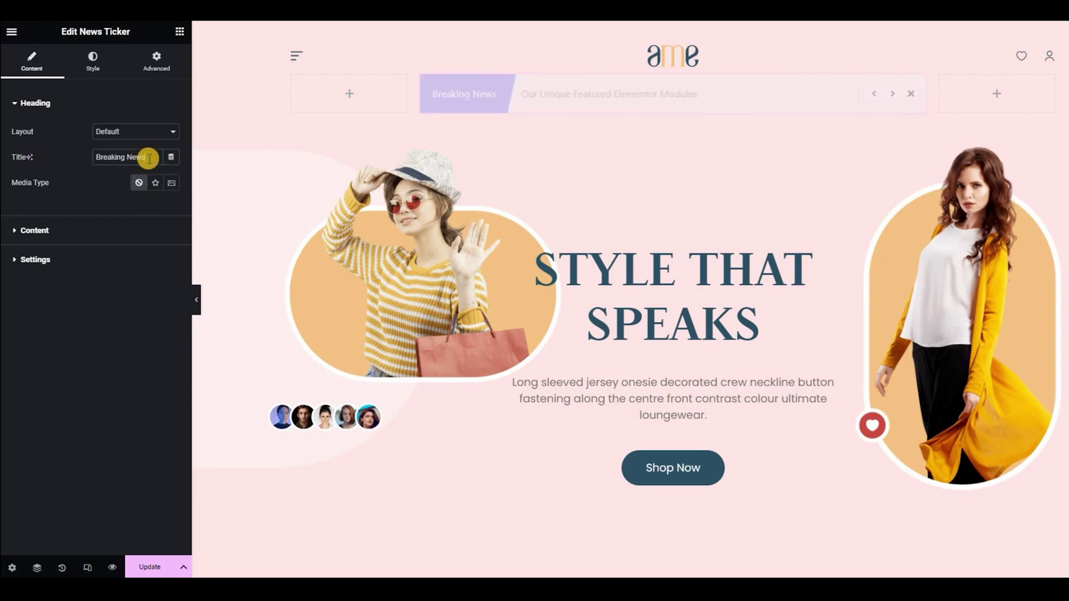
# Change the ticker's heading title to "Flash Sale"
pyautogui.moveTo(155, 152); pyautogui.dragTo(88, 152)
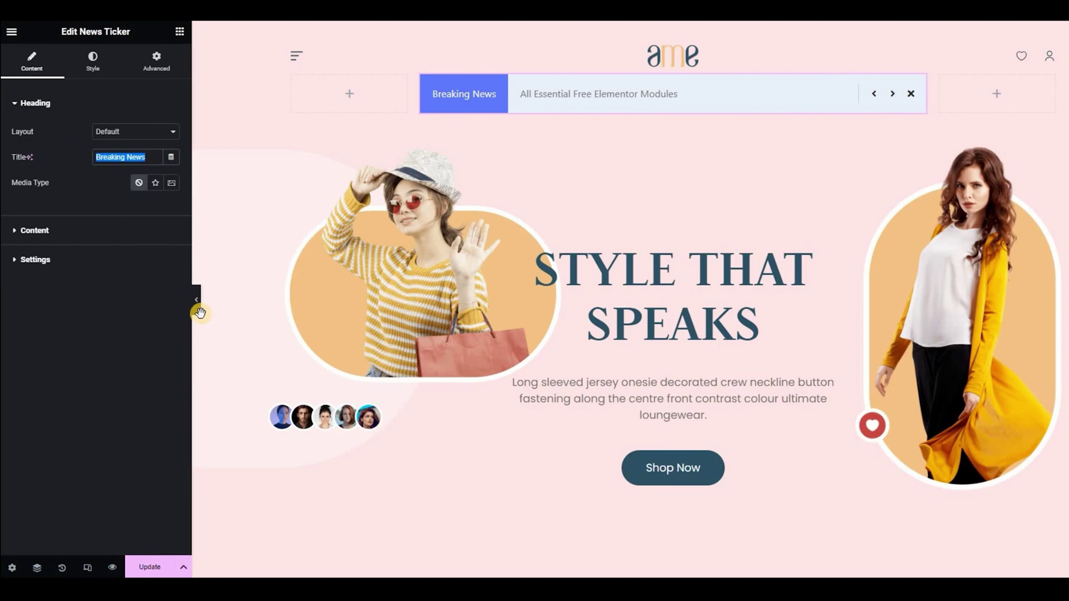
pyautogui.write('Fla')
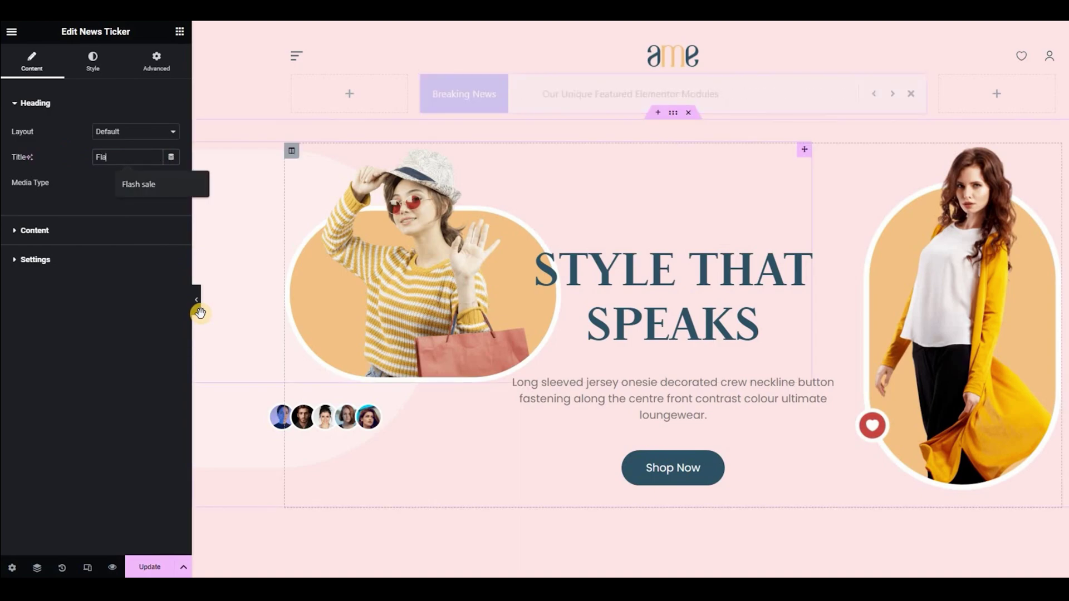
pyautogui.write('sh Sale')
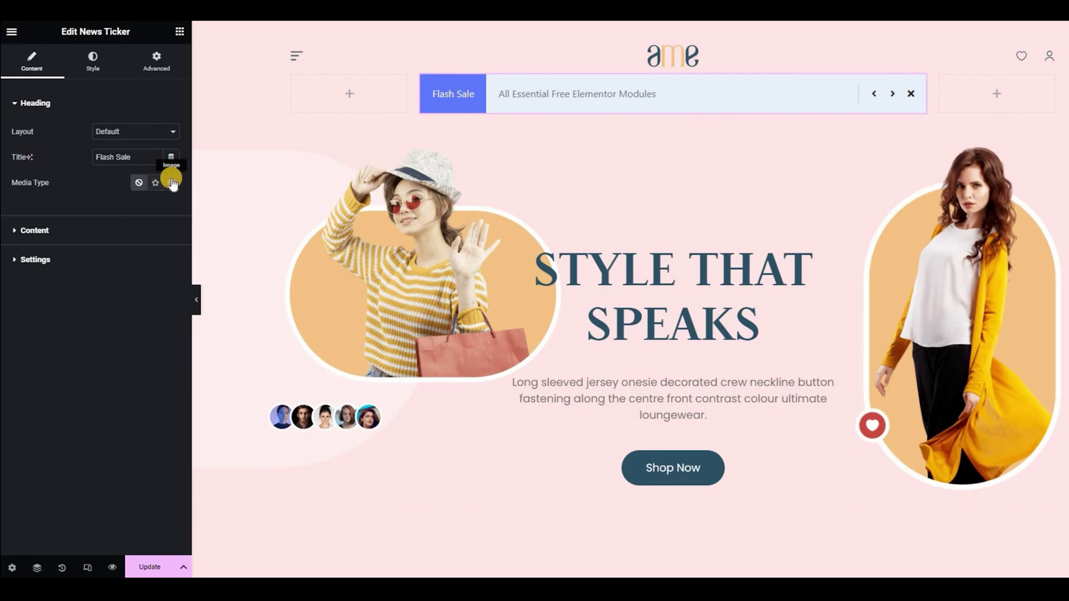
# Set the heading's media type to Icon and insert flash.svg from the media library
pyautogui.click(155, 183)
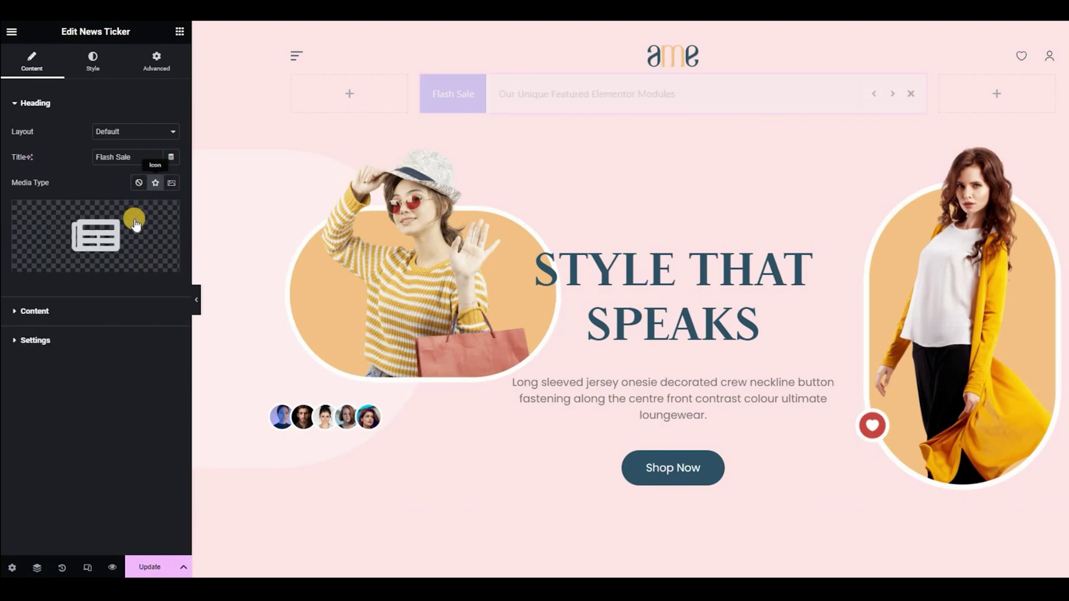
pyautogui.click(151, 268)
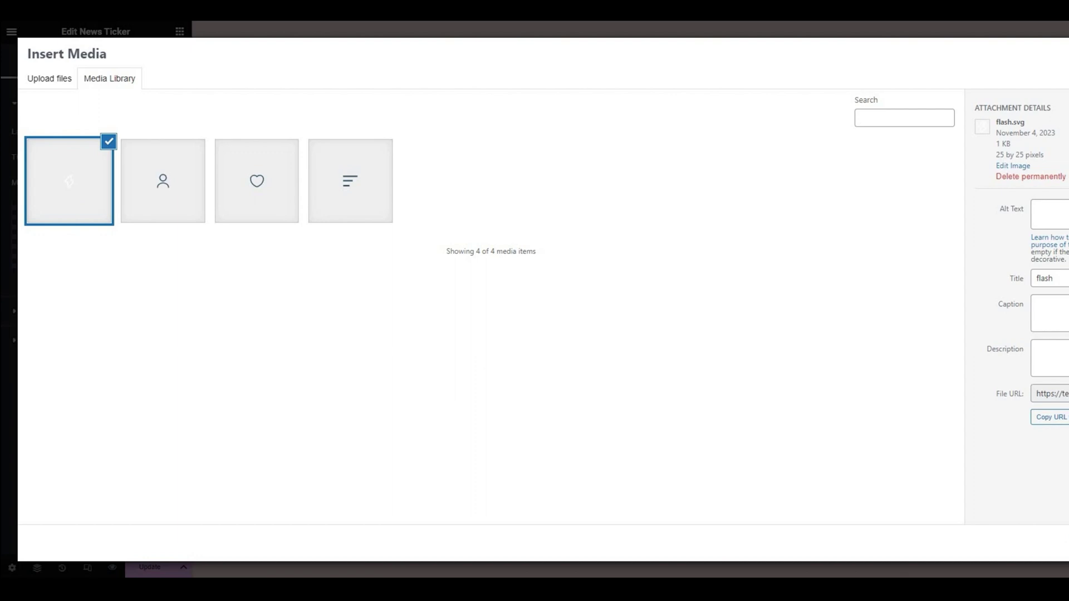
pyautogui.click(1041, 543)
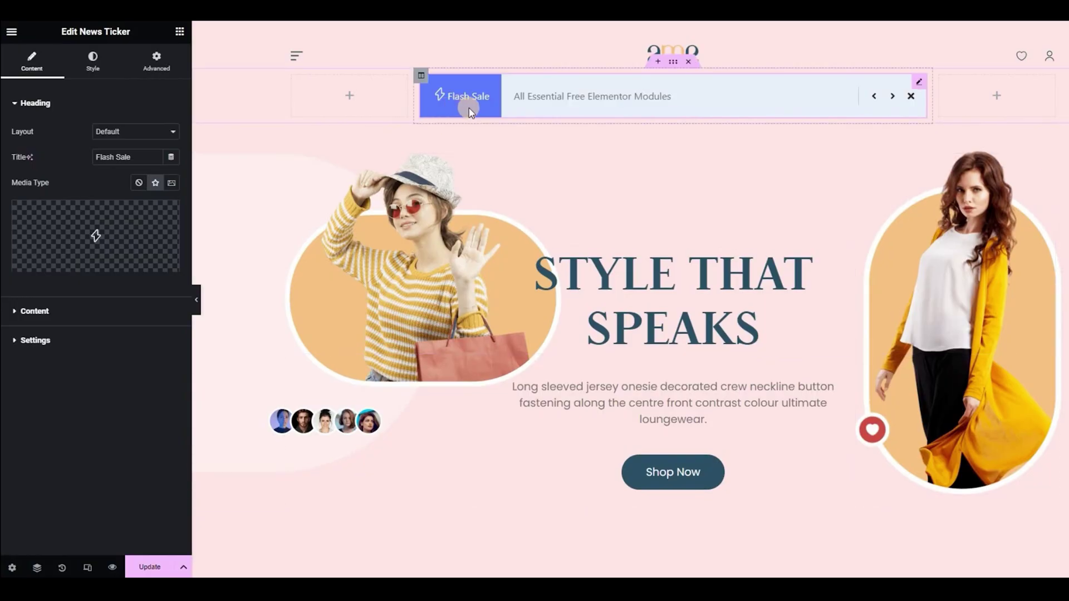
# Replace the description of the ticker's Item #1 with "Half the price, double the fun!" in quotation marks
pyautogui.click(62, 308)
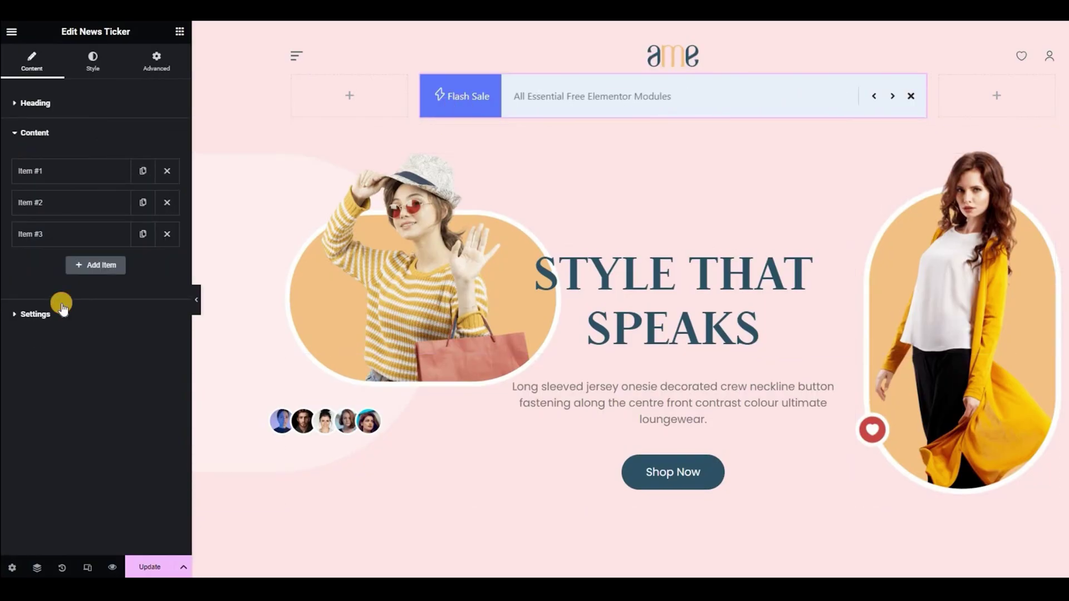
pyautogui.click(93, 176)
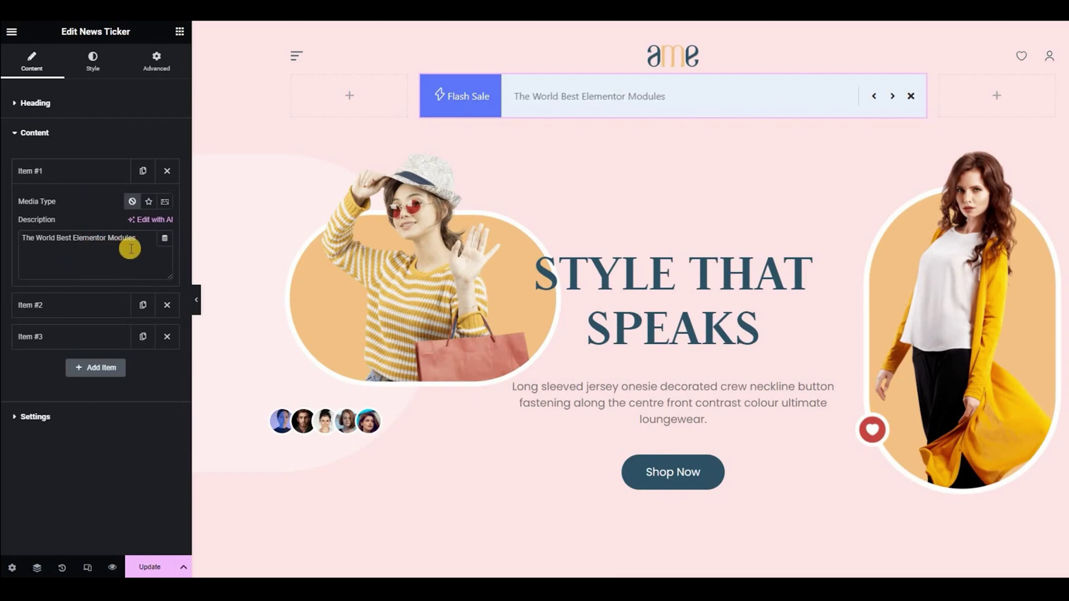
pyautogui.moveTo(141, 235); pyautogui.dragTo(7, 226)
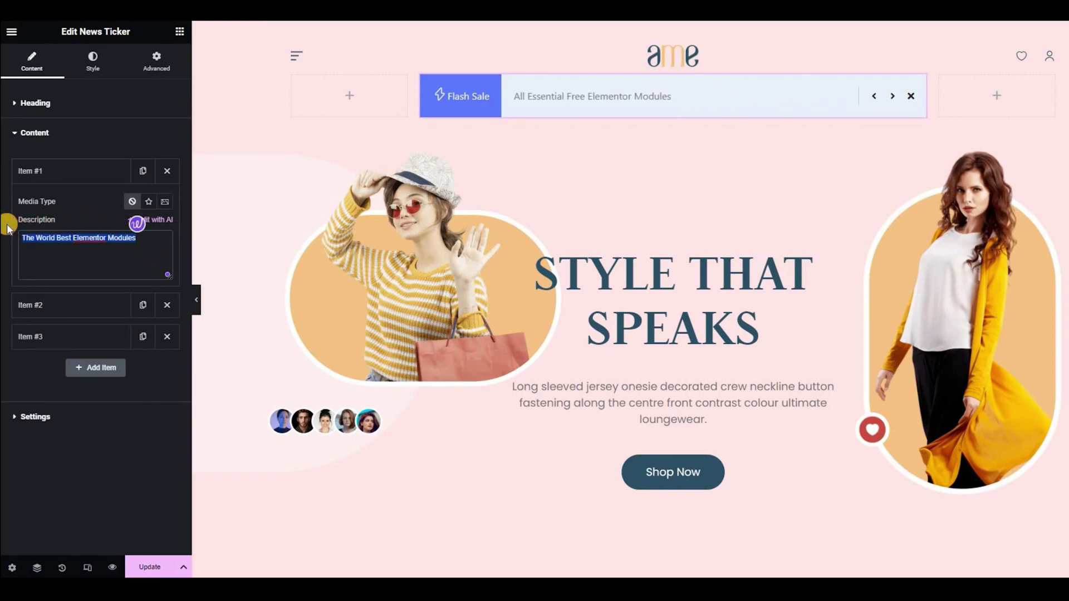
pyautogui.write('"Half the price, double the fun!"')
pyautogui.click(562, 111)
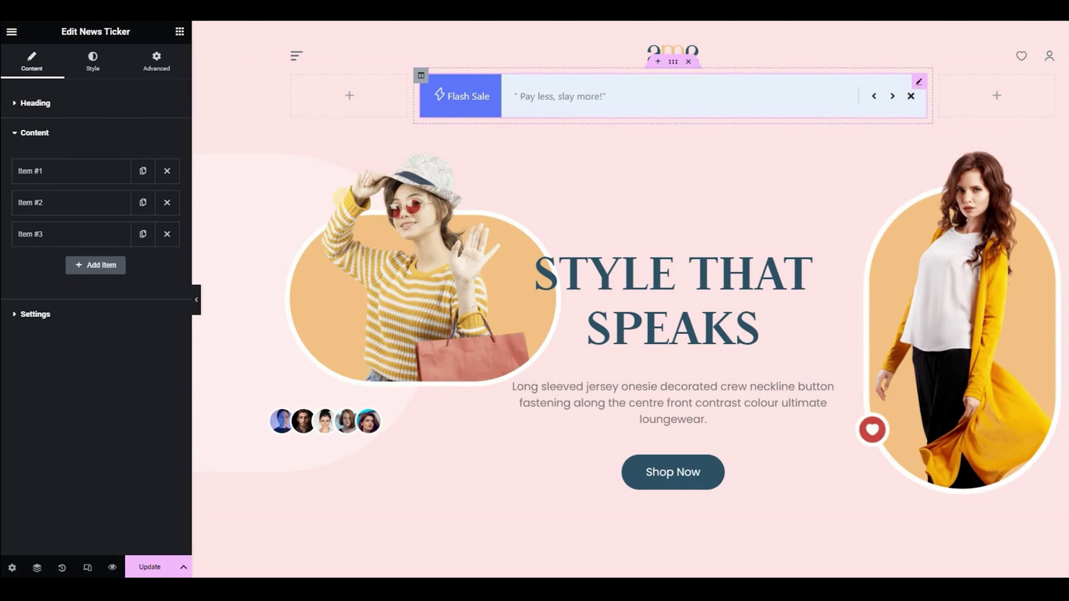
# Review the ticker's effect, direction and autoplay timeout settings, choosing Slide and Left, and try the next-item navigation
pyautogui.click(68, 311)
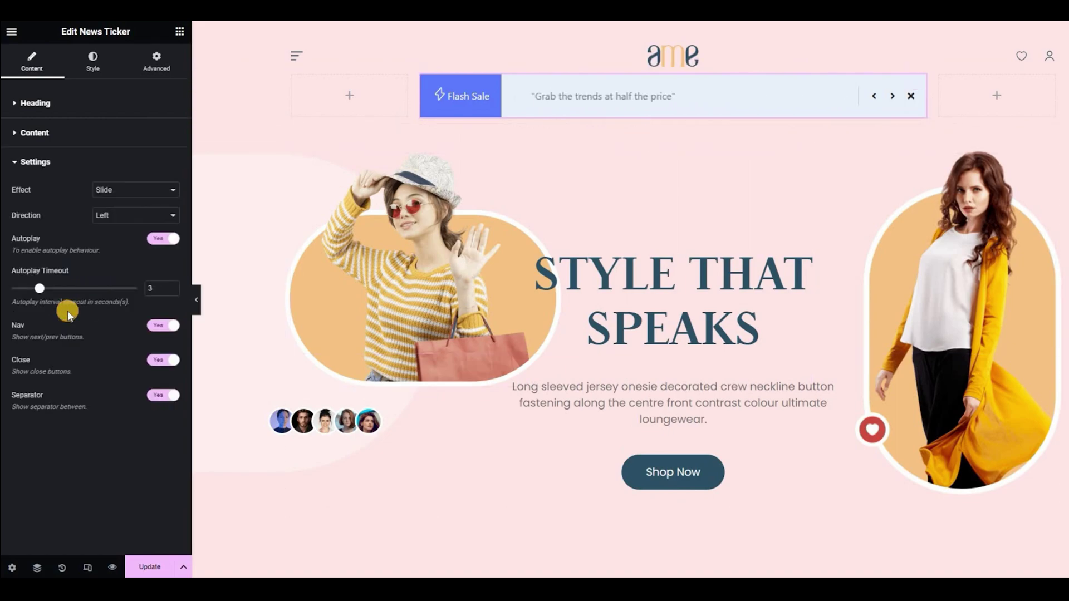
pyautogui.click(106, 195)
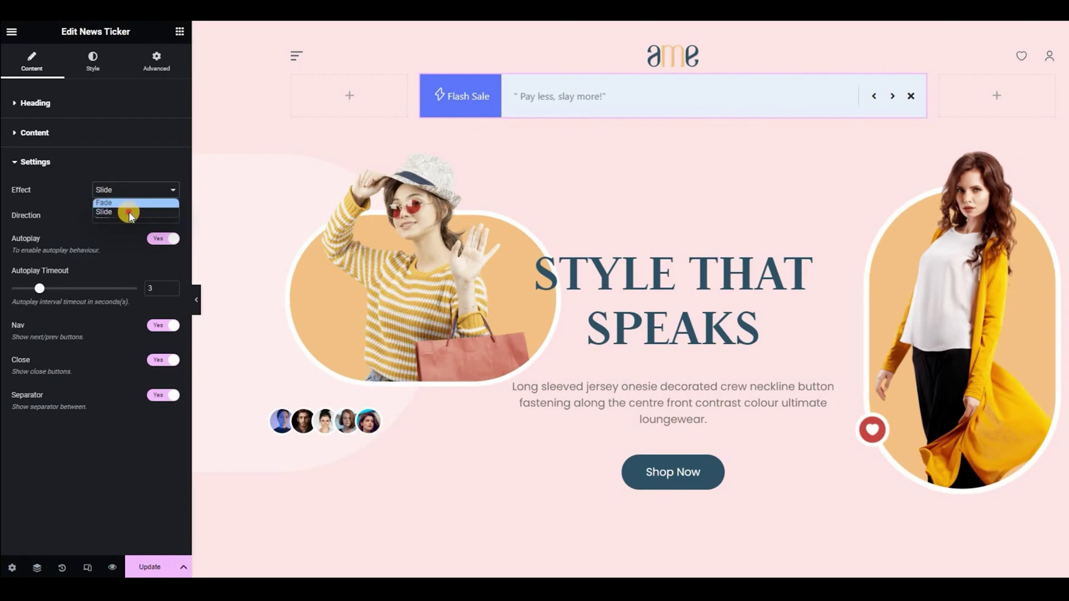
pyautogui.click(129, 211)
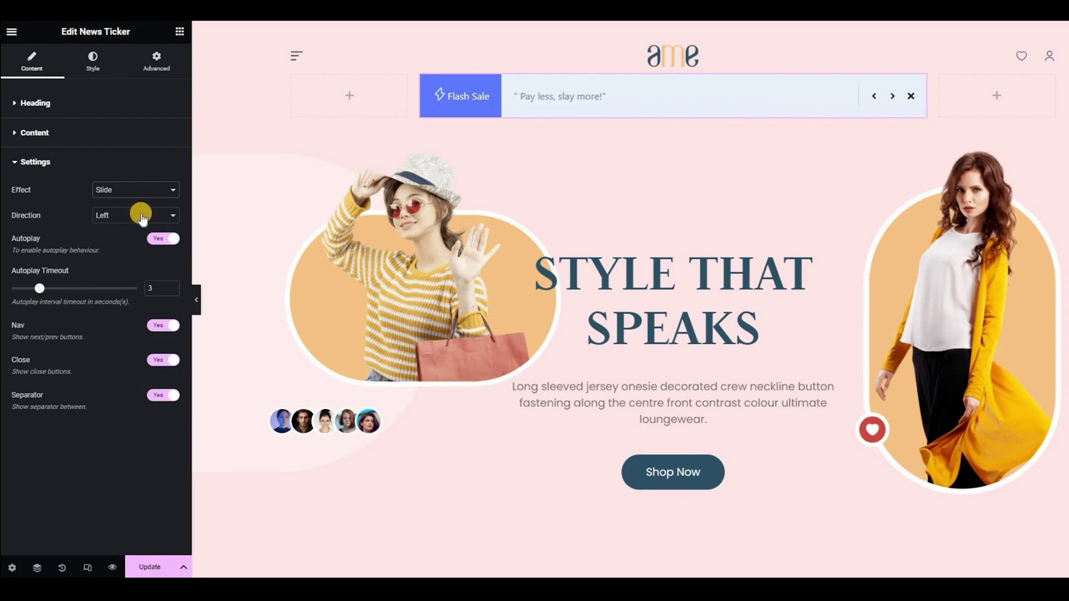
pyautogui.click(141, 216)
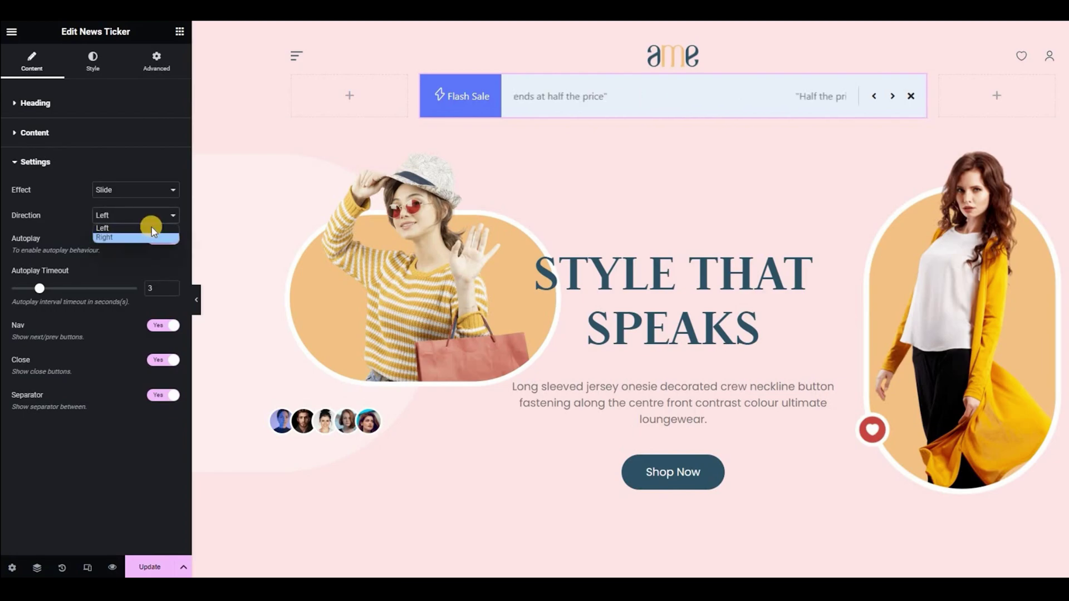
pyautogui.click(142, 228)
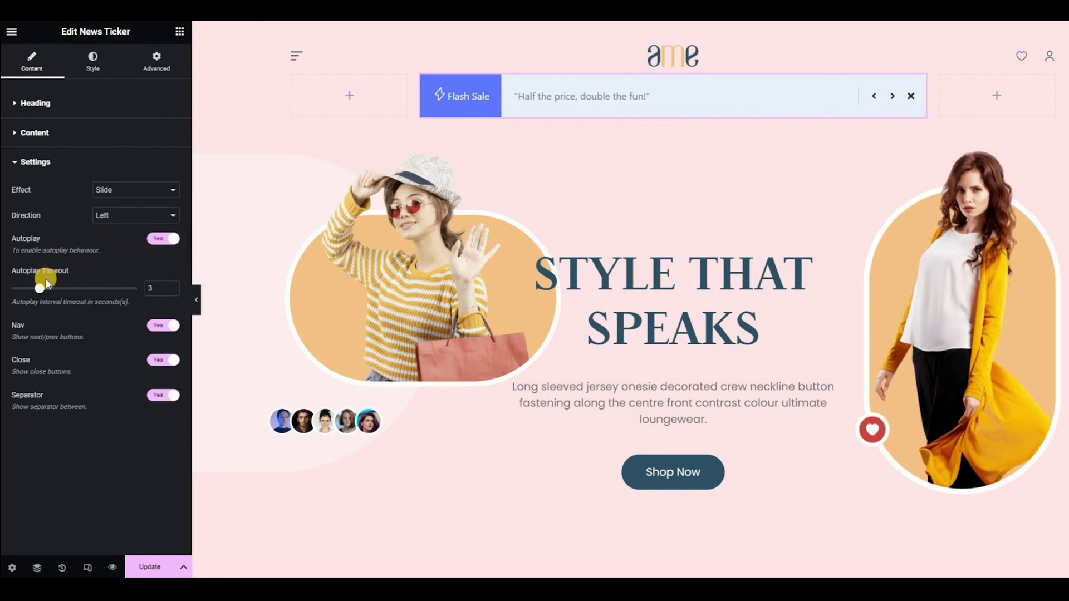
pyautogui.moveTo(42, 290)
pyautogui.mouseDown()
pyautogui.moveTo(20, 289)
pyautogui.moveTo(41, 303)
pyautogui.mouseUp()
pyautogui.click(894, 97)
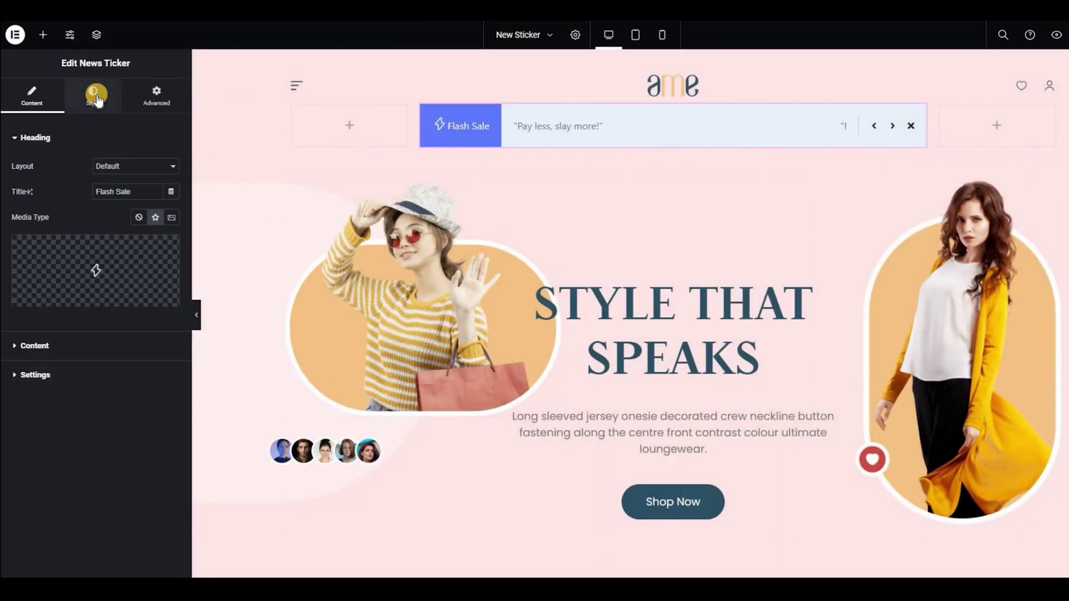
# Style the ticker heading's typography with the Poppins font family at a size of 18 px
pyautogui.click(97, 97)
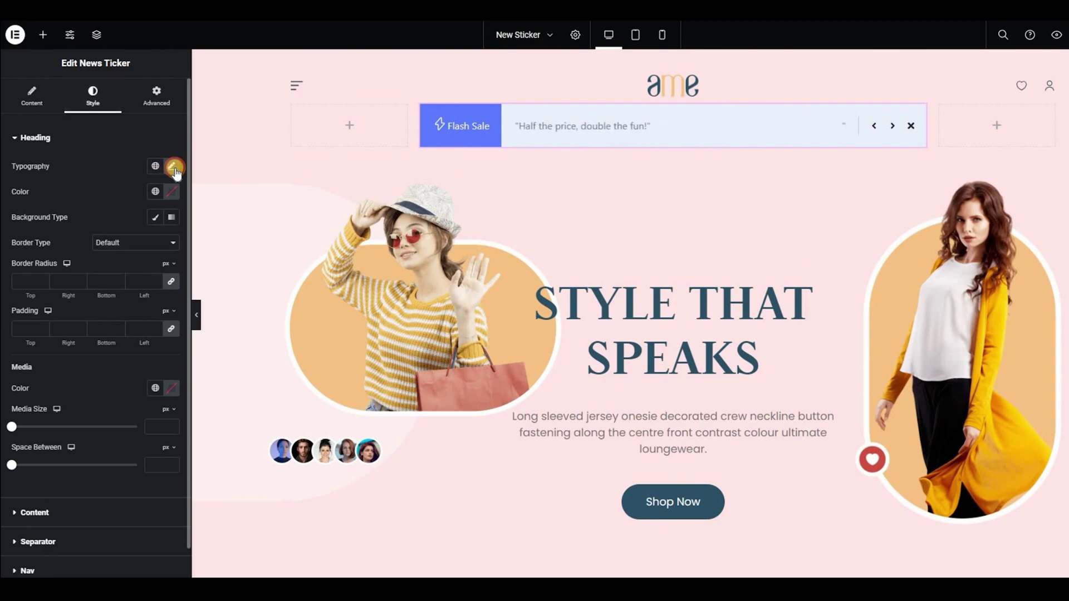
pyautogui.click(173, 167)
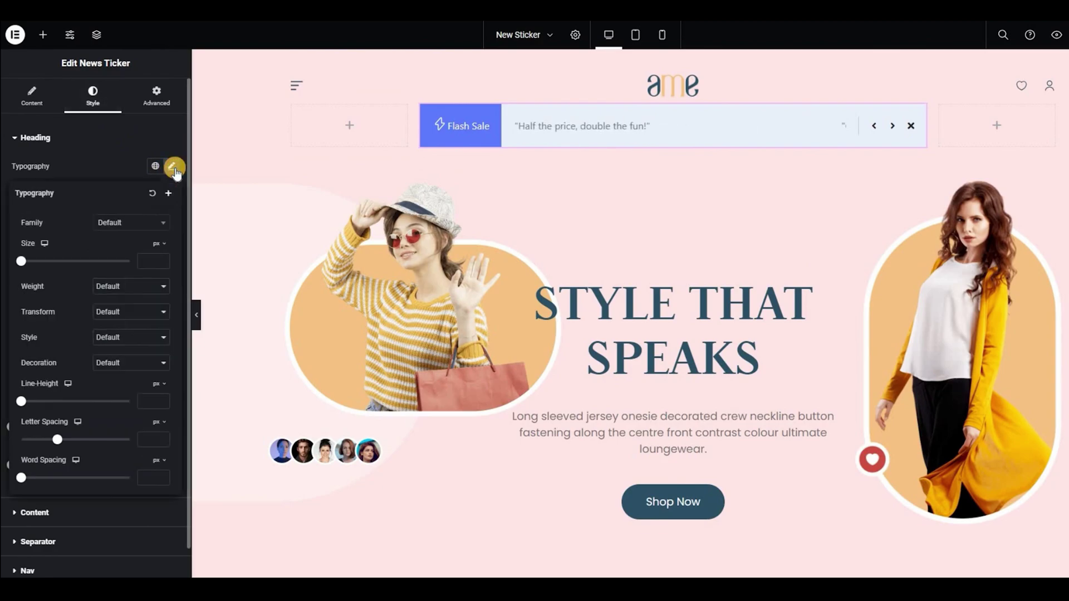
pyautogui.click(146, 224)
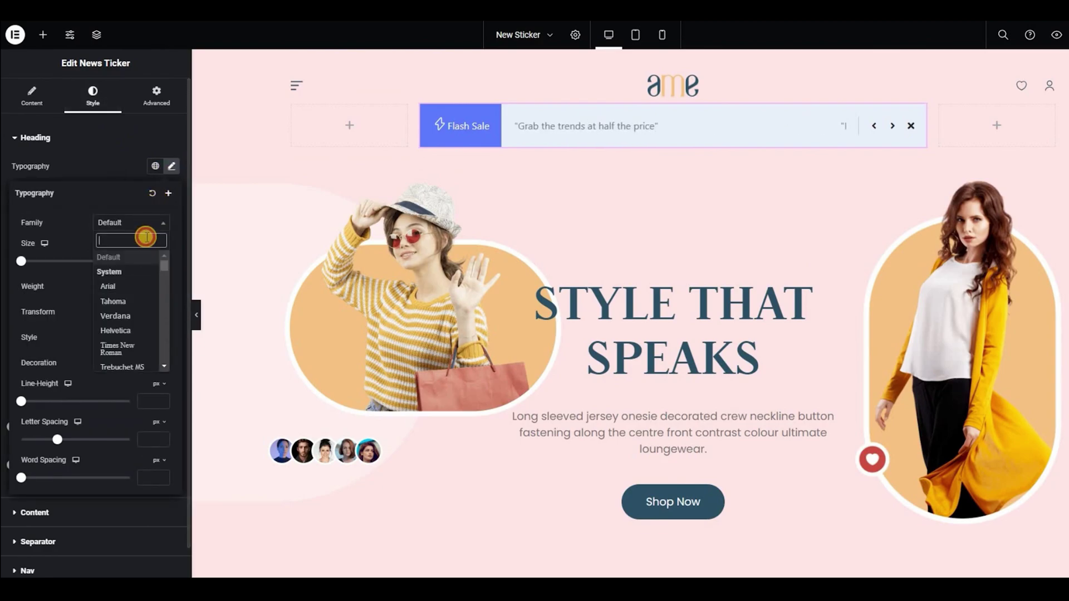
pyautogui.write('poppin')
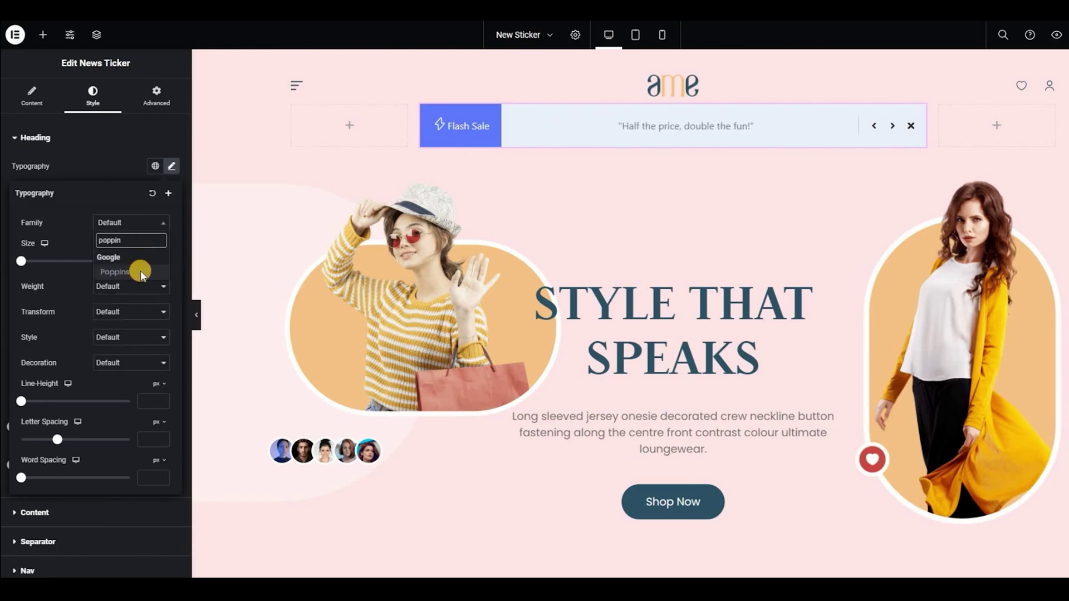
pyautogui.click(141, 272)
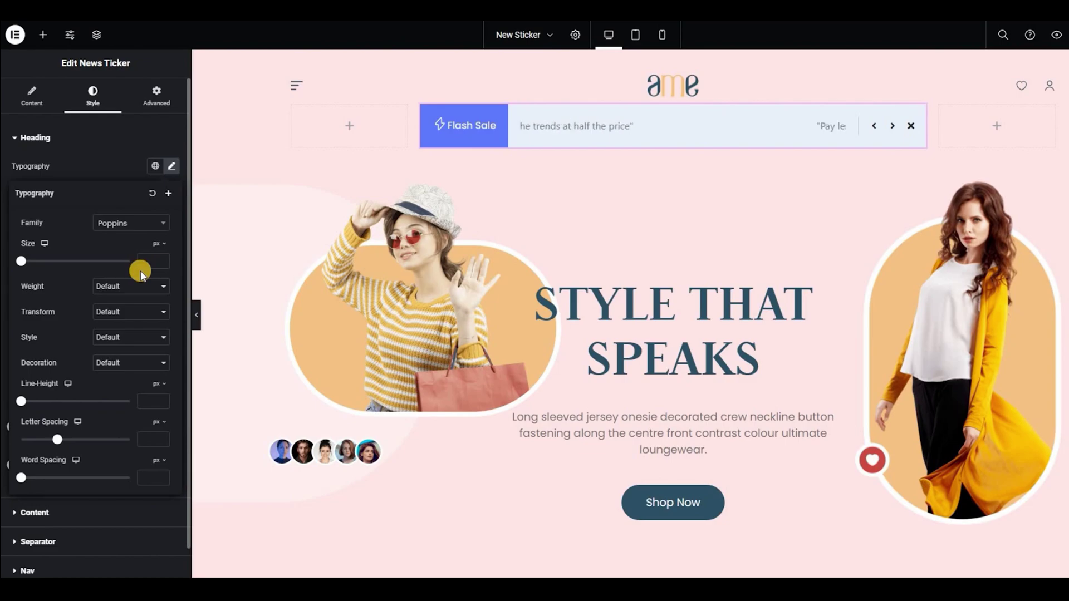
pyautogui.click(144, 266)
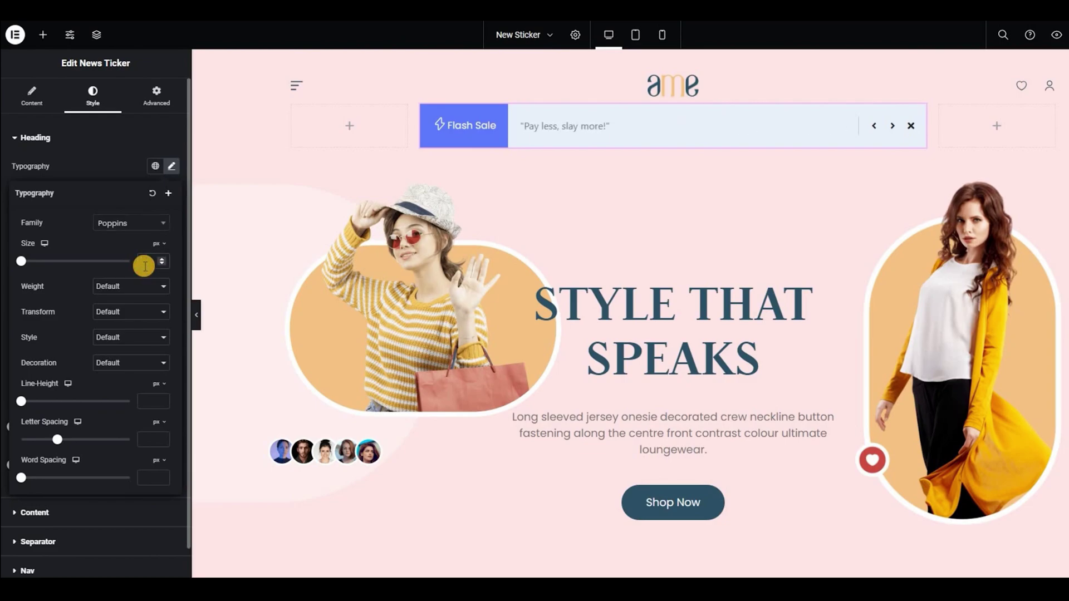
pyautogui.write('18')
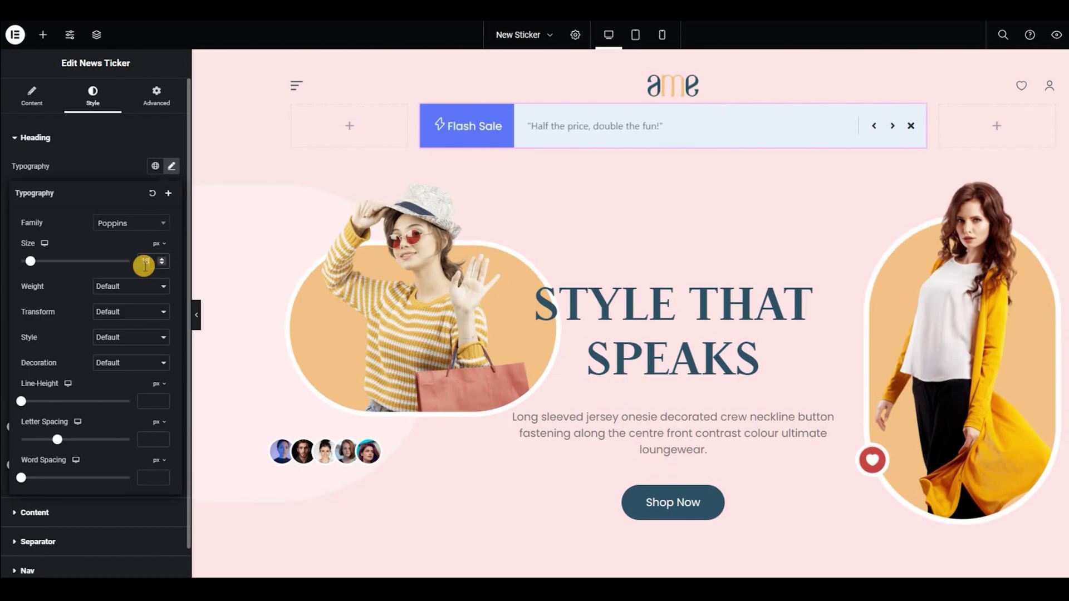
pyautogui.click(131, 214)
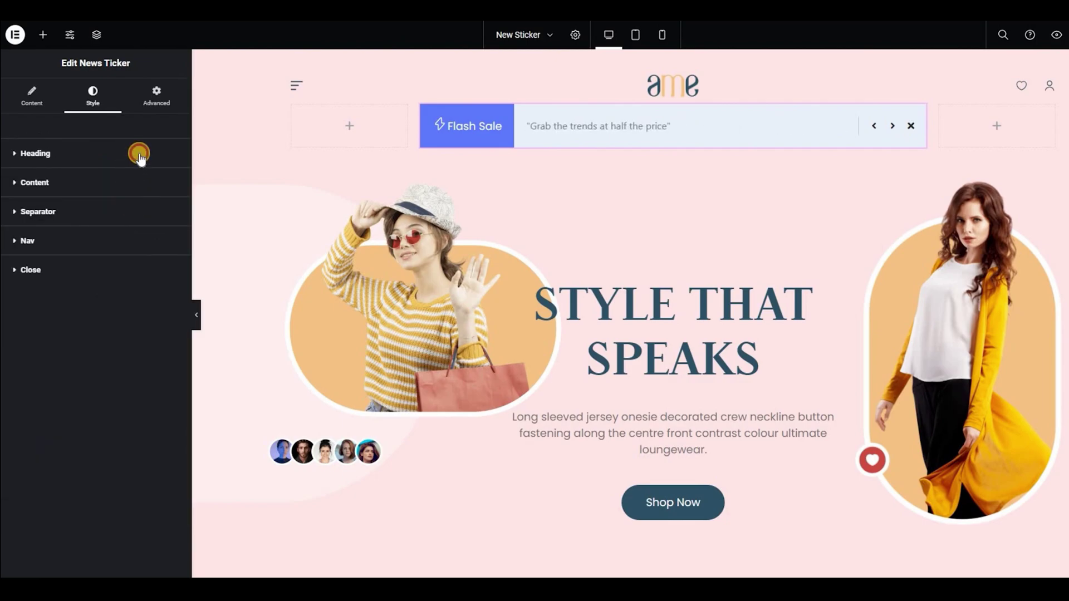
# Set the ticker heading's text color to white (#FFFFFF)
pyautogui.click(179, 216)
pyautogui.moveTo(162, 328); pyautogui.dragTo(102, 245)
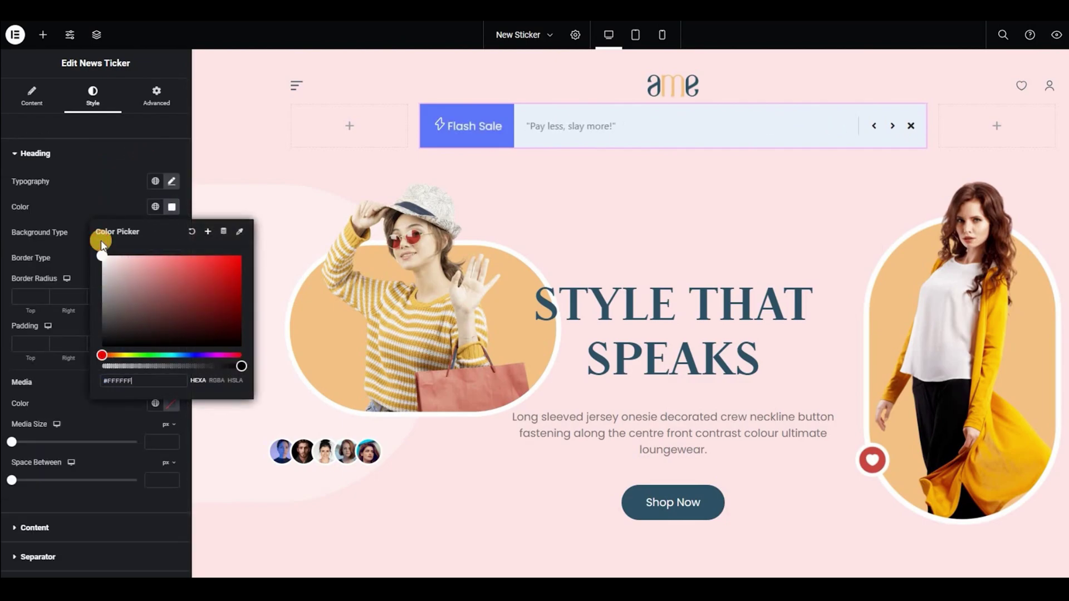
pyautogui.click(109, 202)
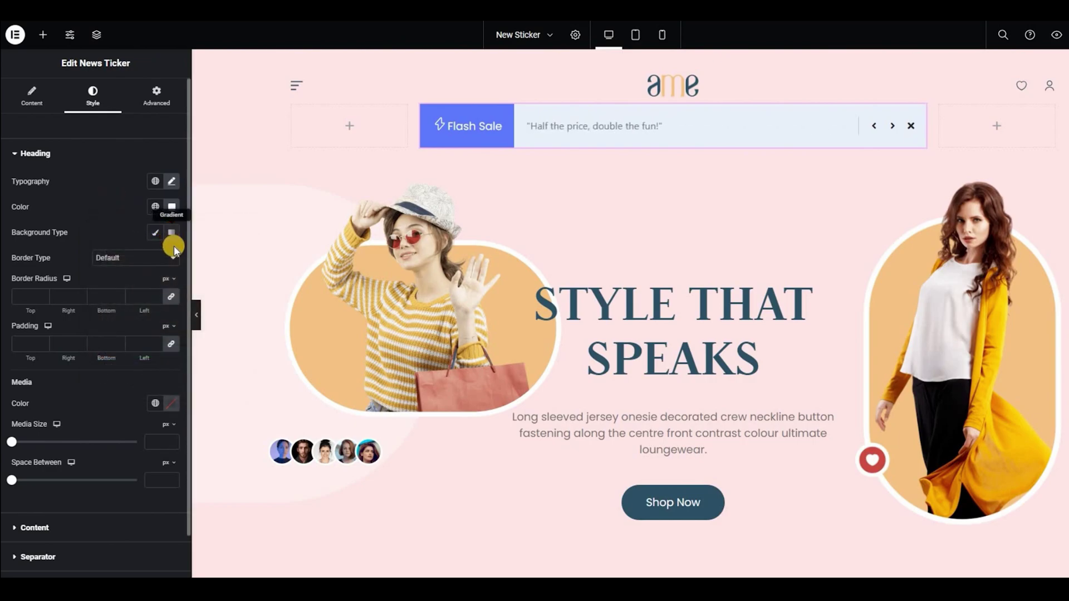
# Give the ticker heading a gradient background with first color #F3C285 and clear its second color
pyautogui.click(170, 234)
pyautogui.click(172, 257)
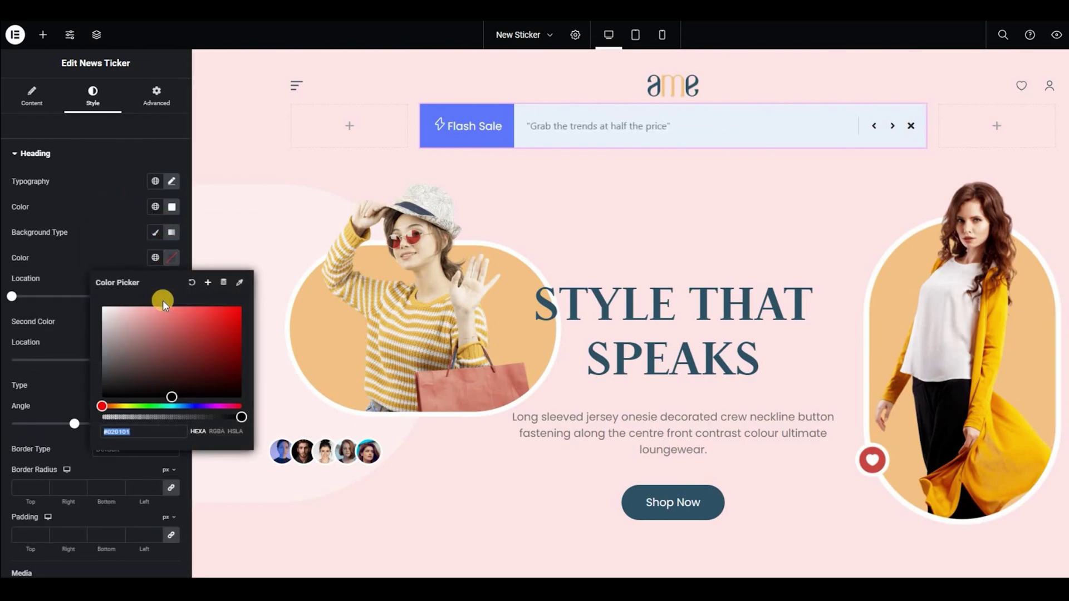
pyautogui.write('#F3C285')
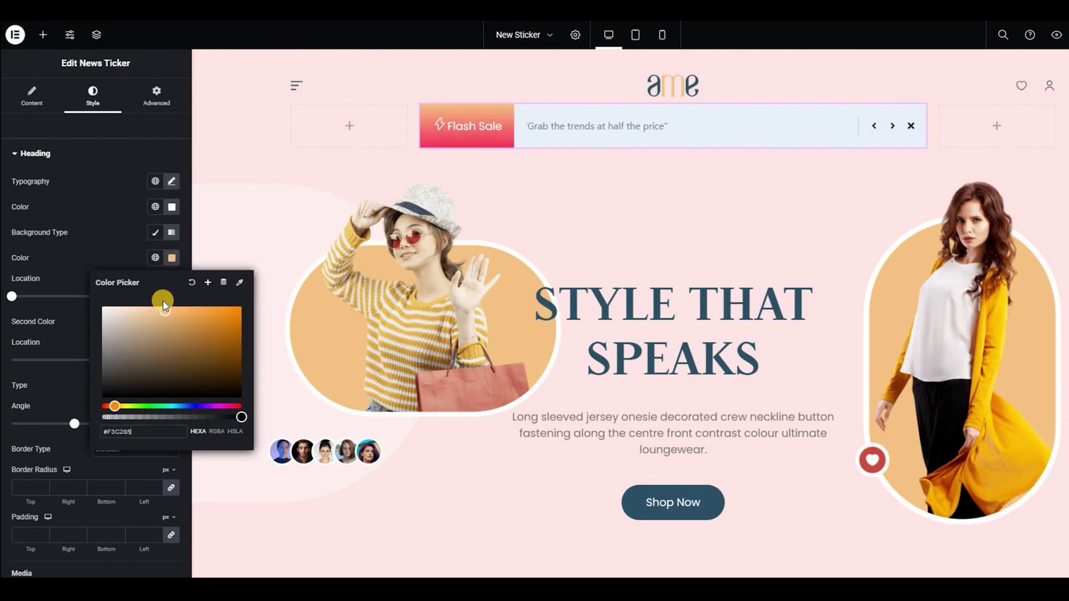
pyautogui.click(169, 322)
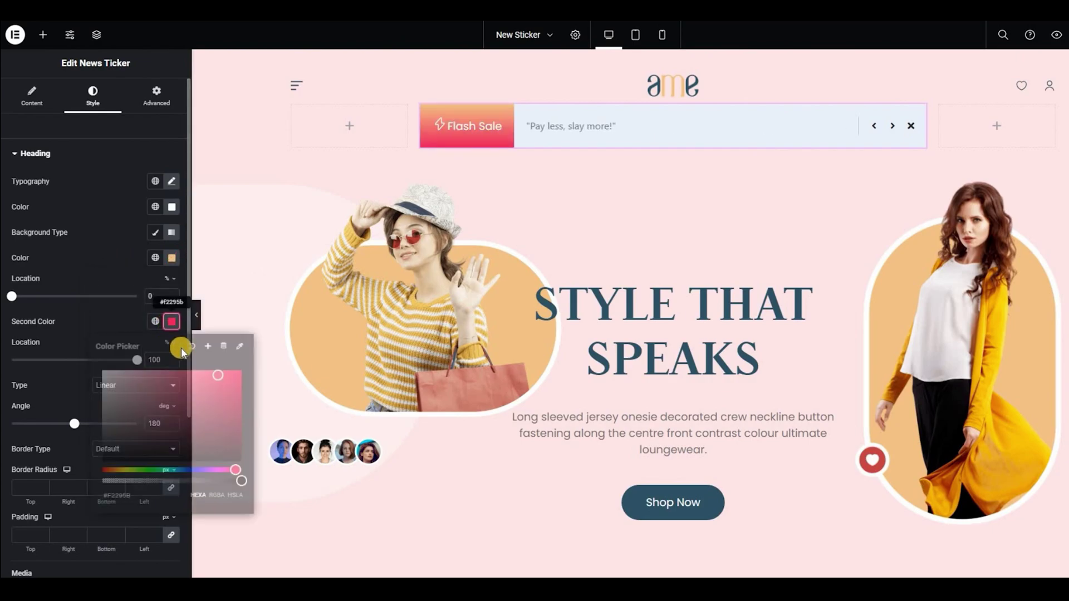
pyautogui.click(191, 347)
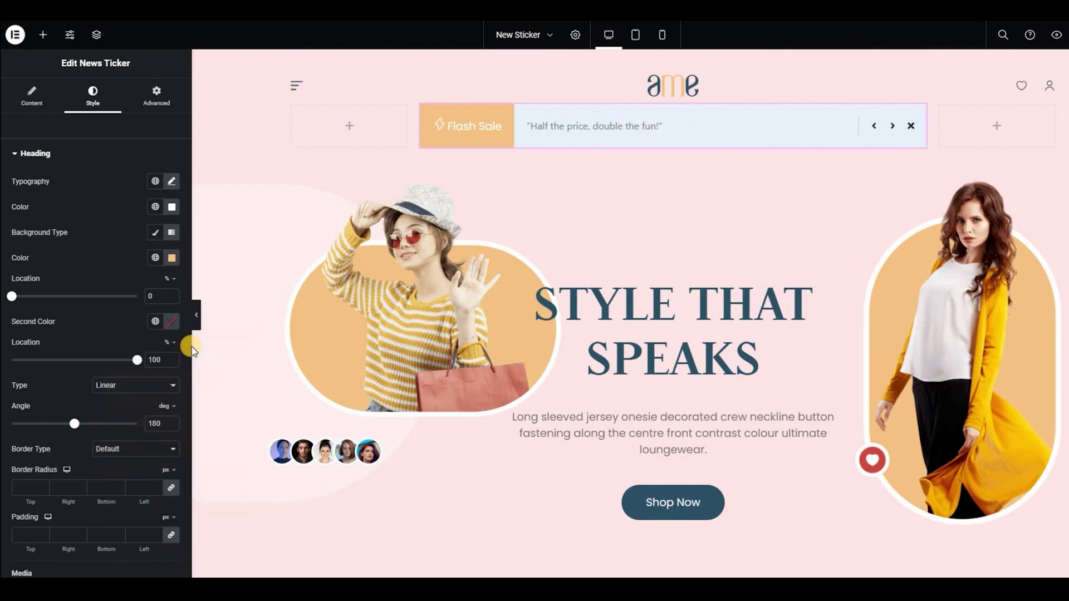
# Set the heading's border radius to 20 px on all corners and its padding to 15 px top and bottom, 40 px right and left
pyautogui.click(27, 483)
pyautogui.write('20')
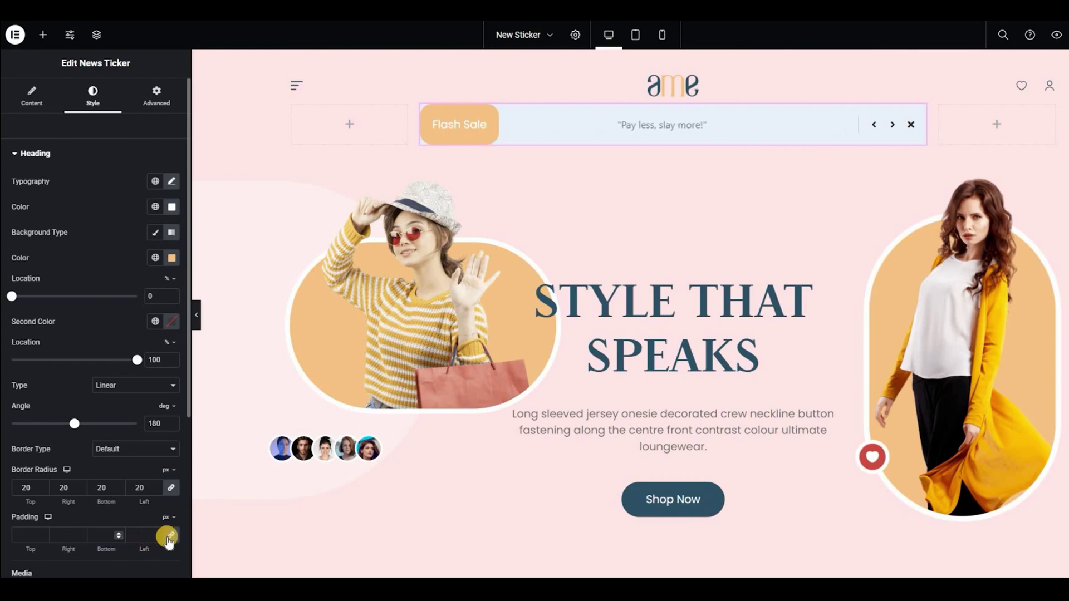
pyautogui.click(33, 534)
pyautogui.write('0')
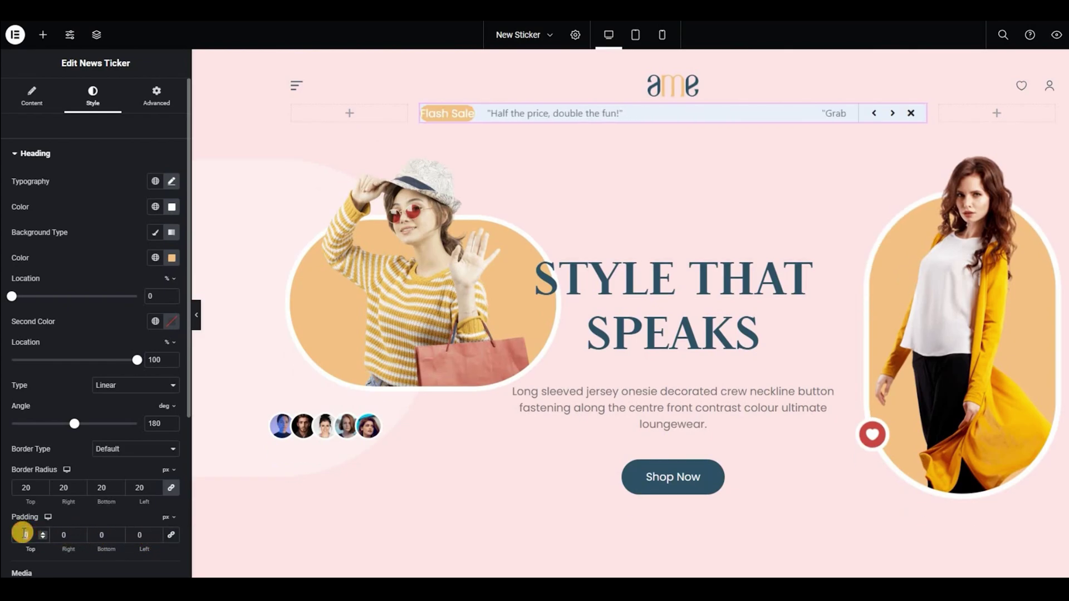
pyautogui.write('15')
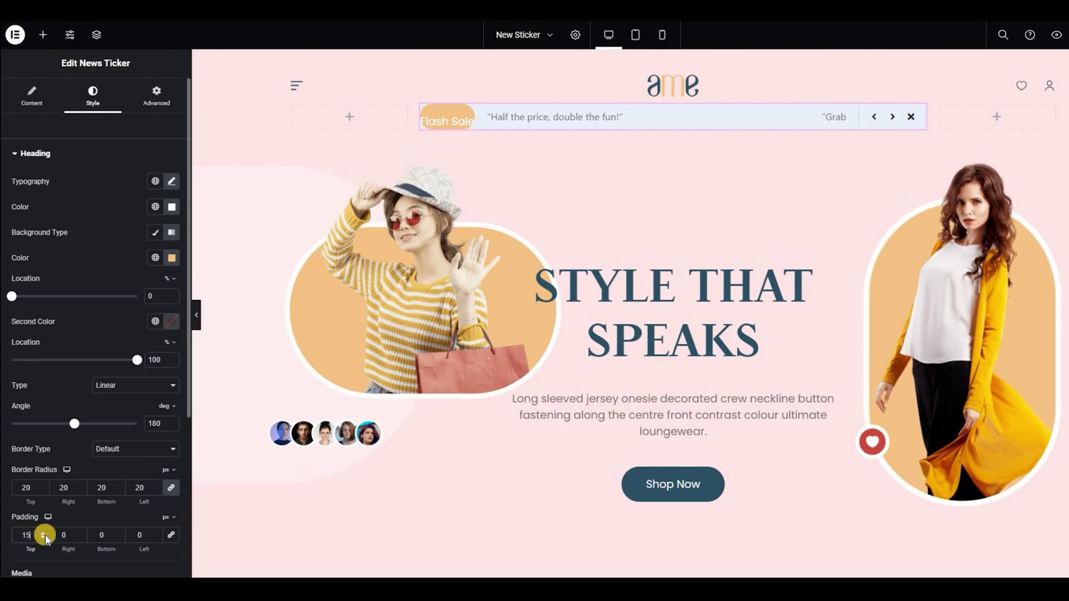
pyautogui.click(100, 538)
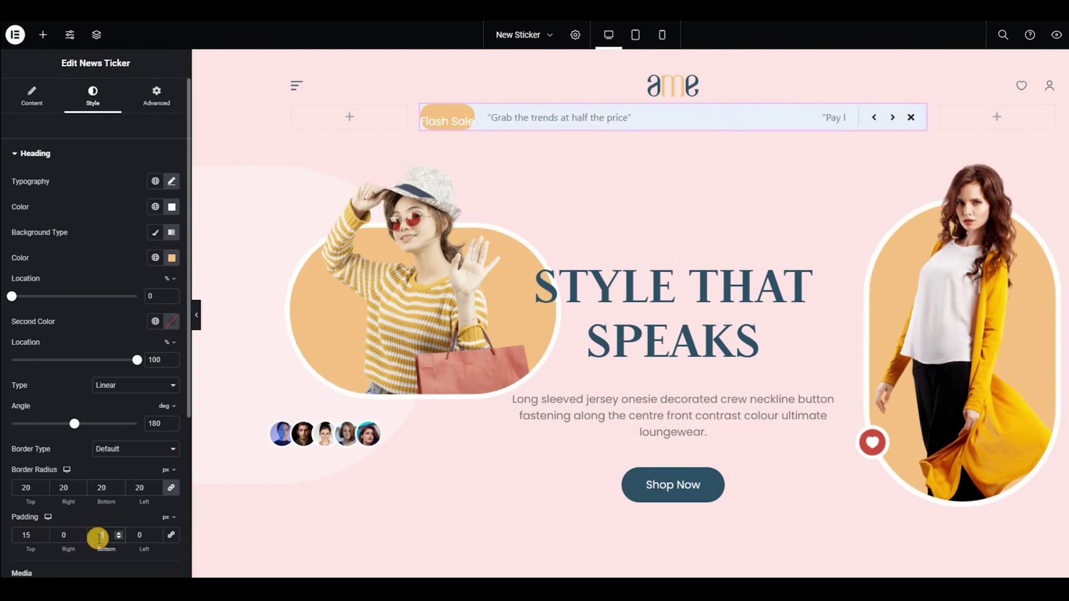
pyautogui.write('15')
pyautogui.click(63, 534)
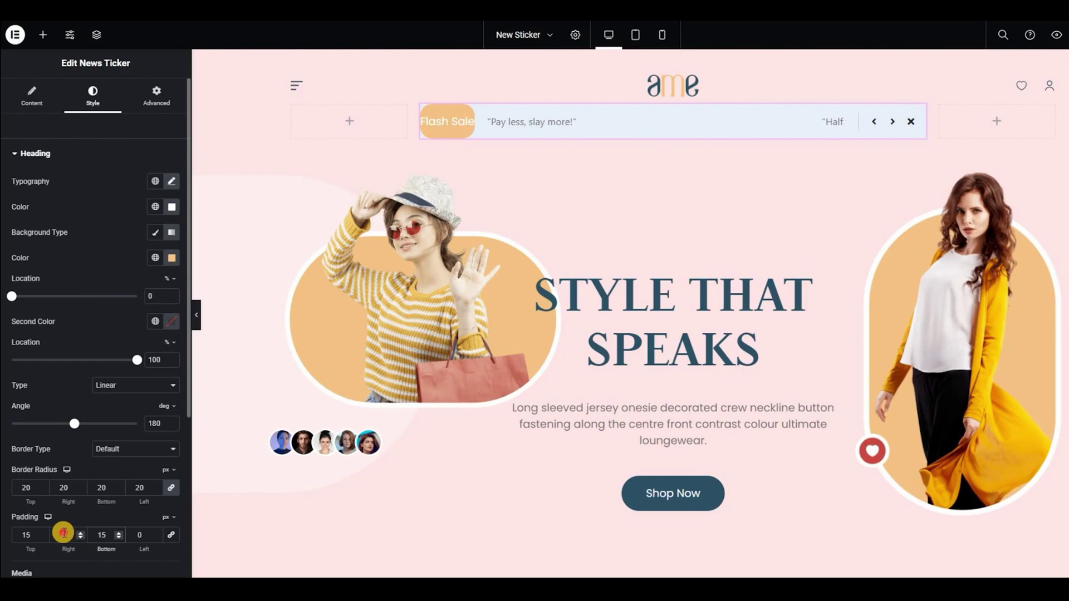
pyautogui.write('40')
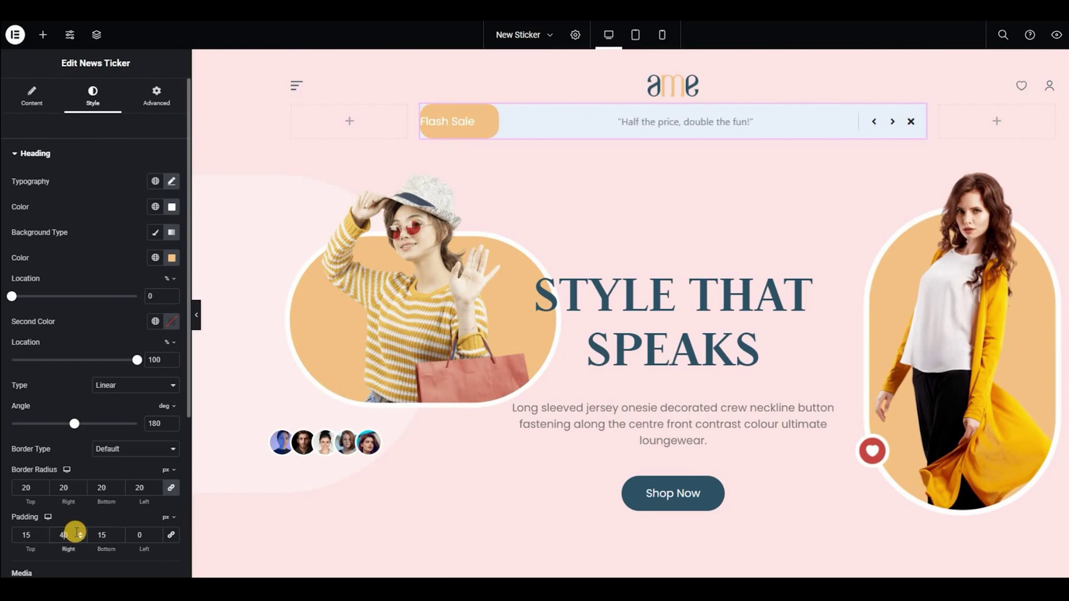
pyautogui.click(137, 534)
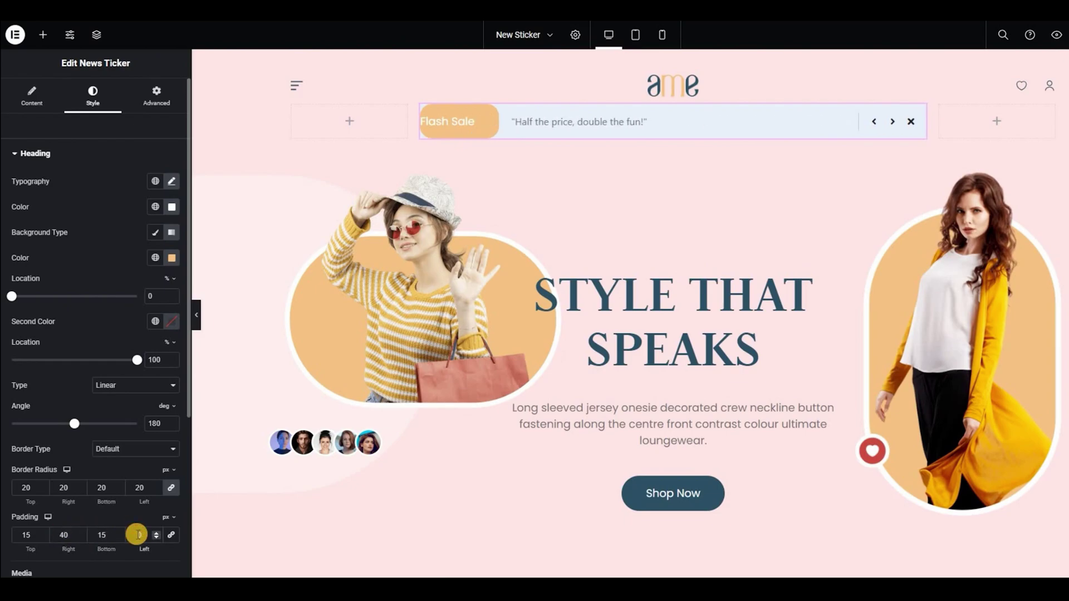
pyautogui.write('40')
# Set the heading icon's media size to 24 px and the space between icon and text to 10 px
pyautogui.scroll(-2, 81, 531)
pyautogui.scroll(-5, 82, 531)
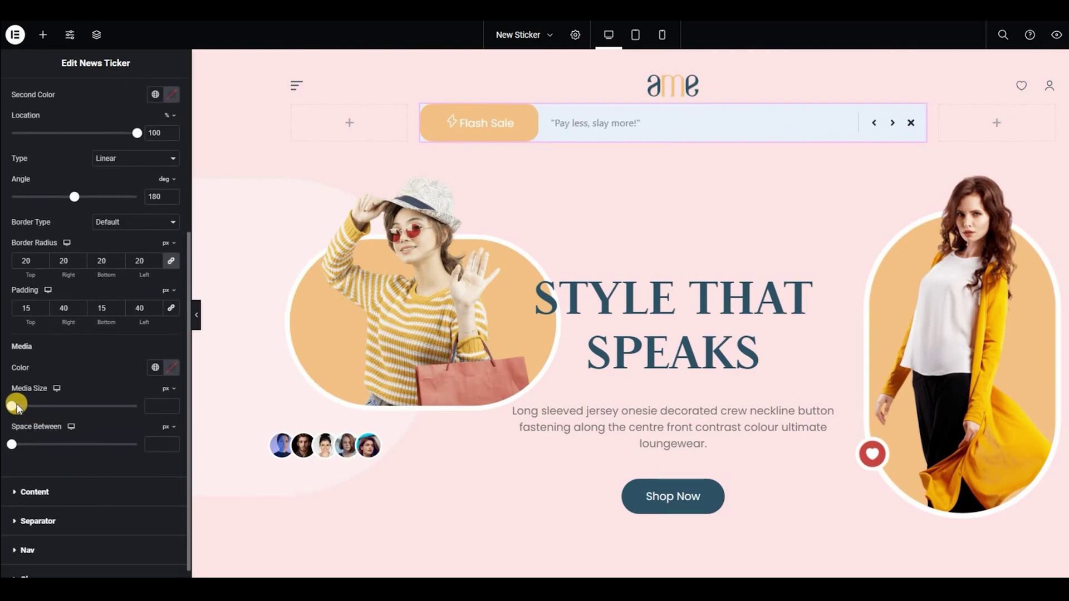
pyautogui.moveTo(12, 406); pyautogui.dragTo(40, 407)
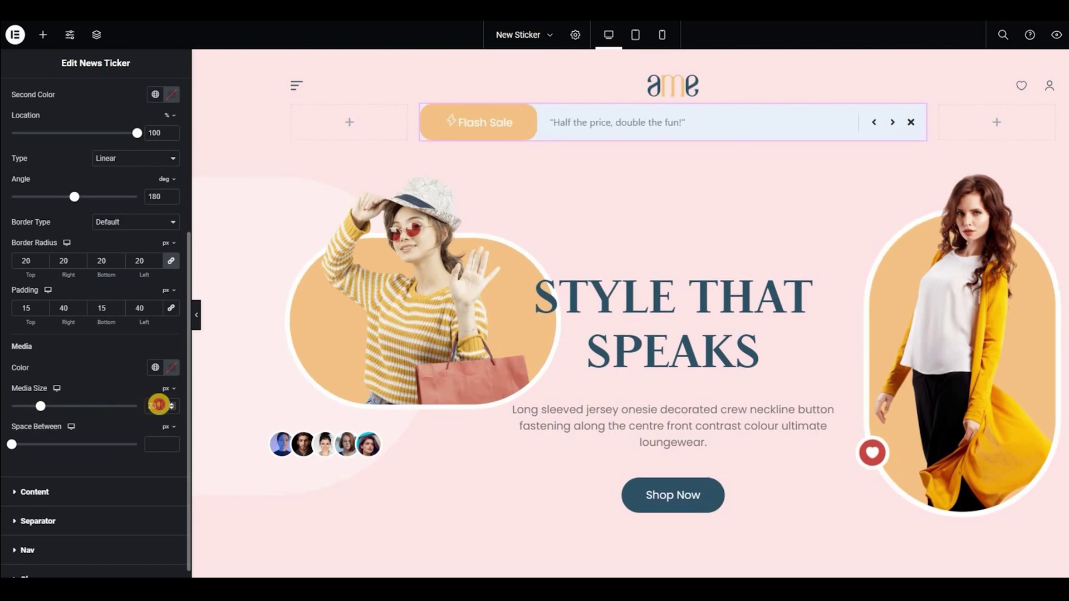
pyautogui.press('Up')
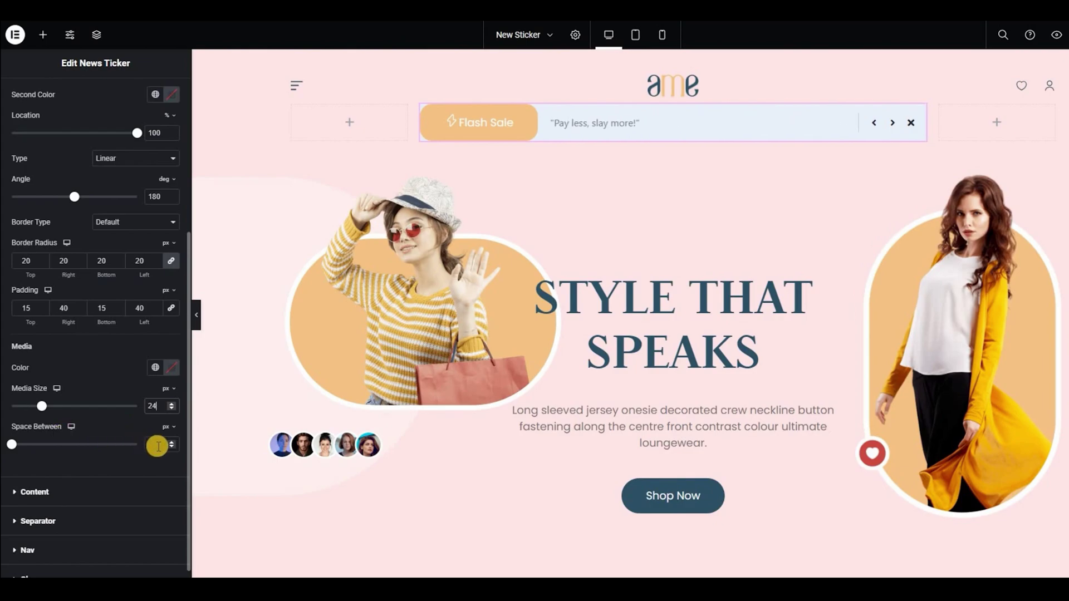
pyautogui.click(157, 446)
pyautogui.write('10')
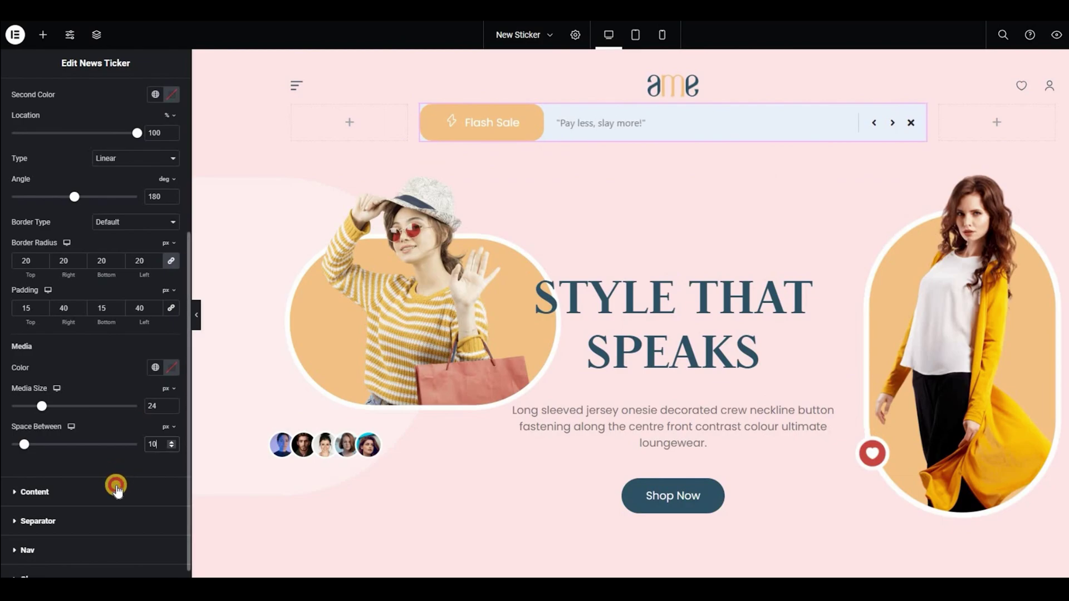
# Style the ticker content's typography with the Poppins font family
pyautogui.click(117, 491)
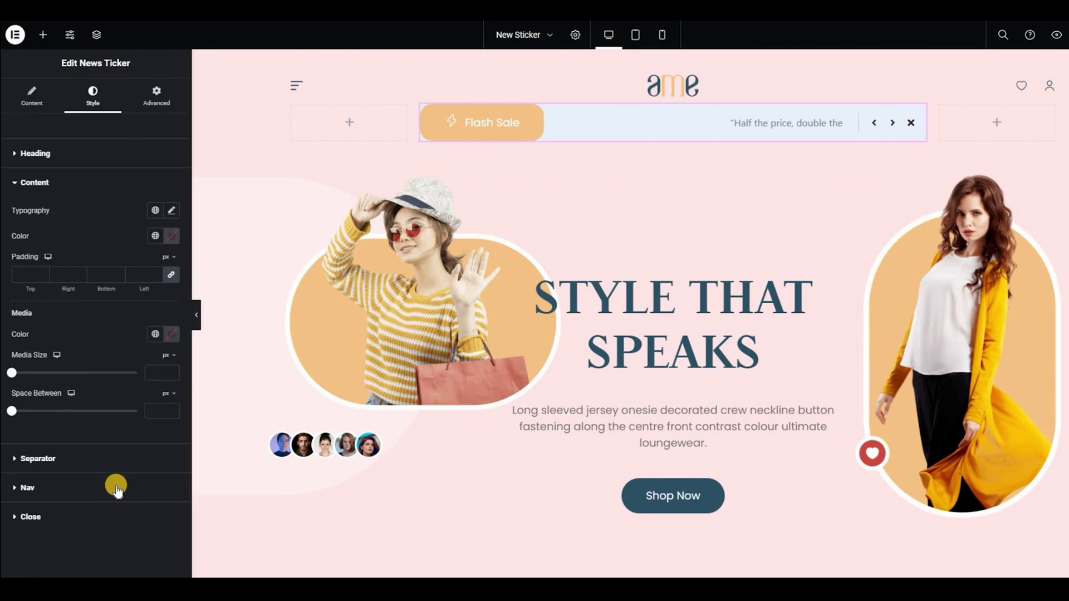
pyautogui.click(172, 211)
pyautogui.click(134, 267)
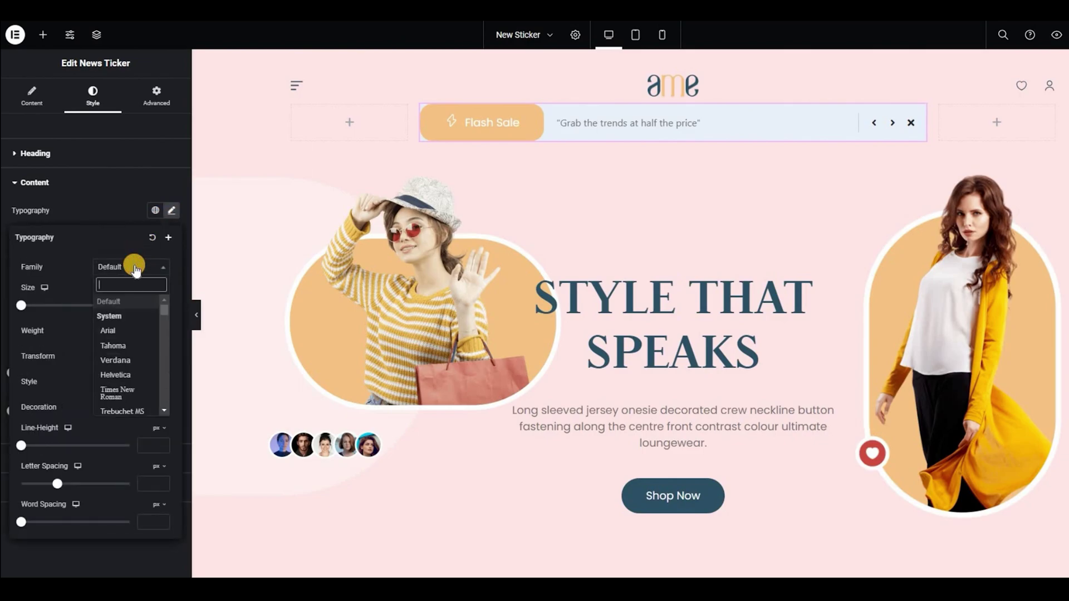
pyautogui.write('poppi')
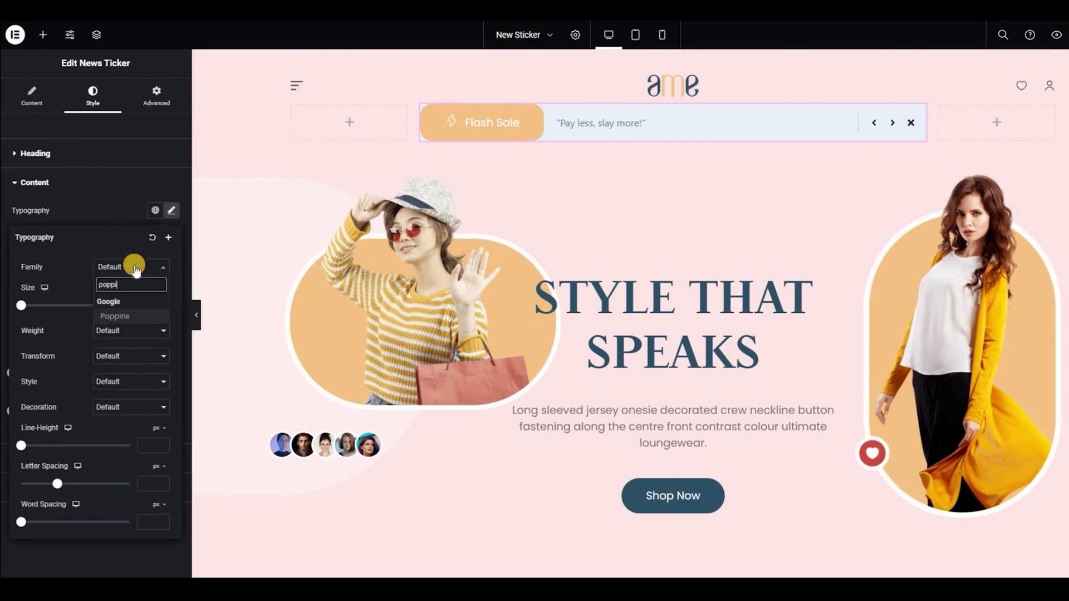
pyautogui.write('n')
pyautogui.click(132, 318)
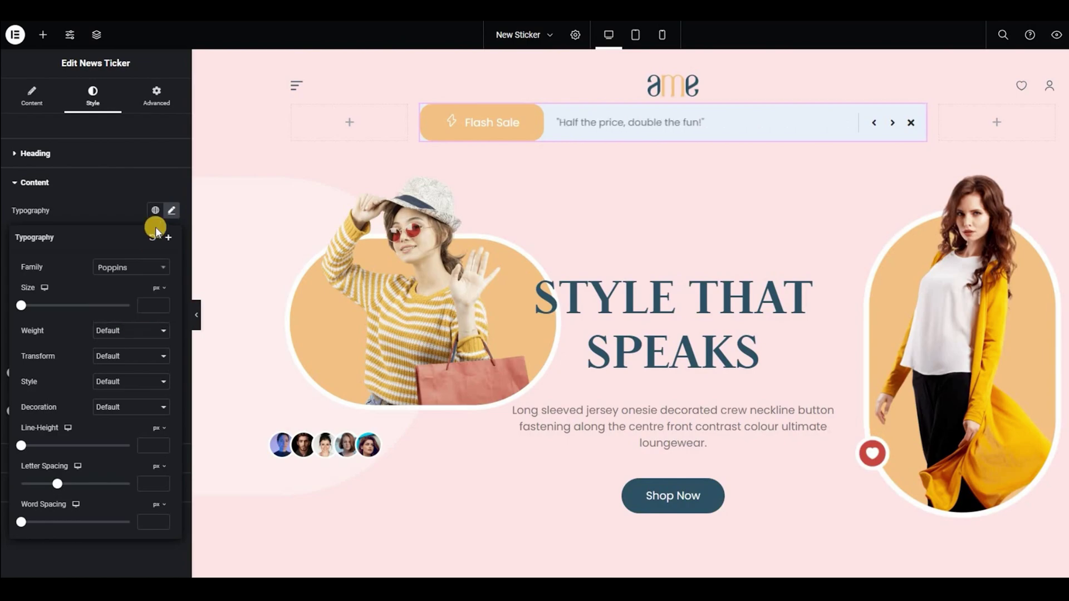
pyautogui.click(117, 208)
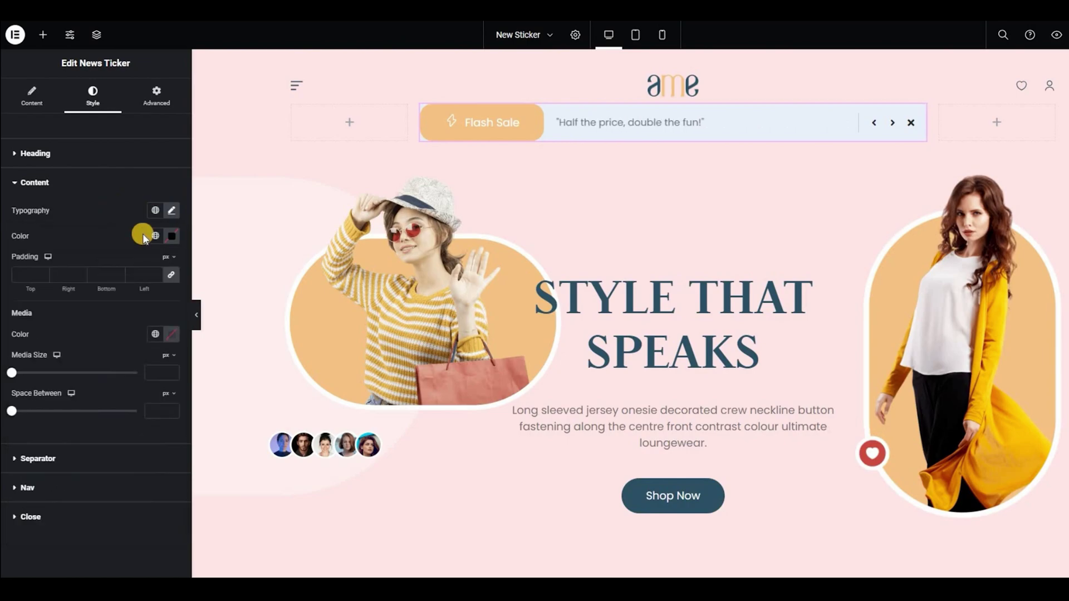
# Set the ticker content's text color to #2E5264
pyautogui.click(176, 236)
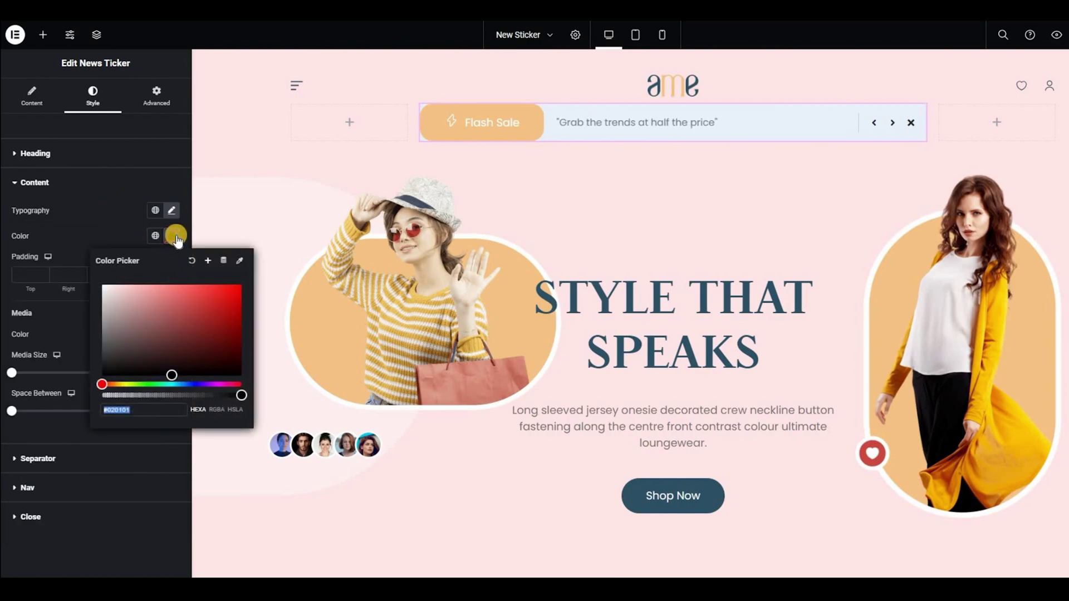
pyautogui.write('#2E5264')
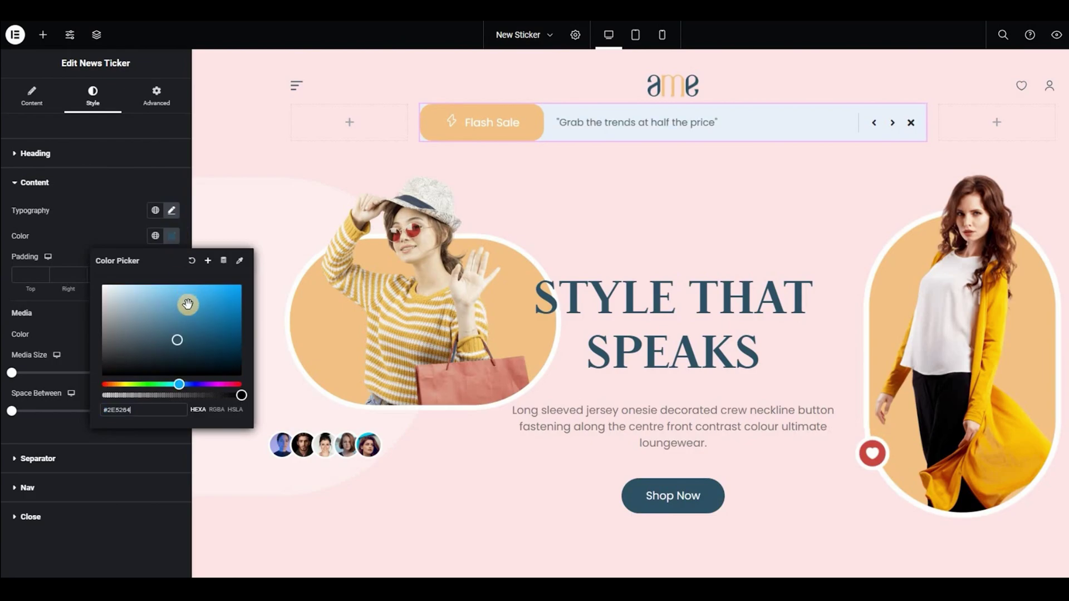
pyautogui.click(101, 230)
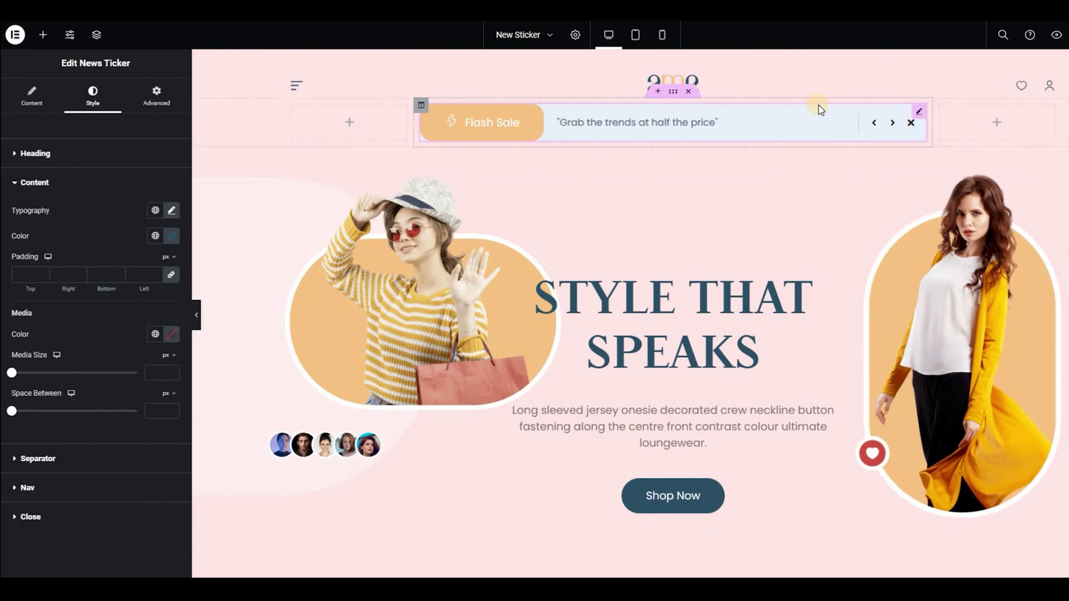
# Turn off the separator and the next/previous navigation buttons in the ticker's settings
pyautogui.click(879, 131)
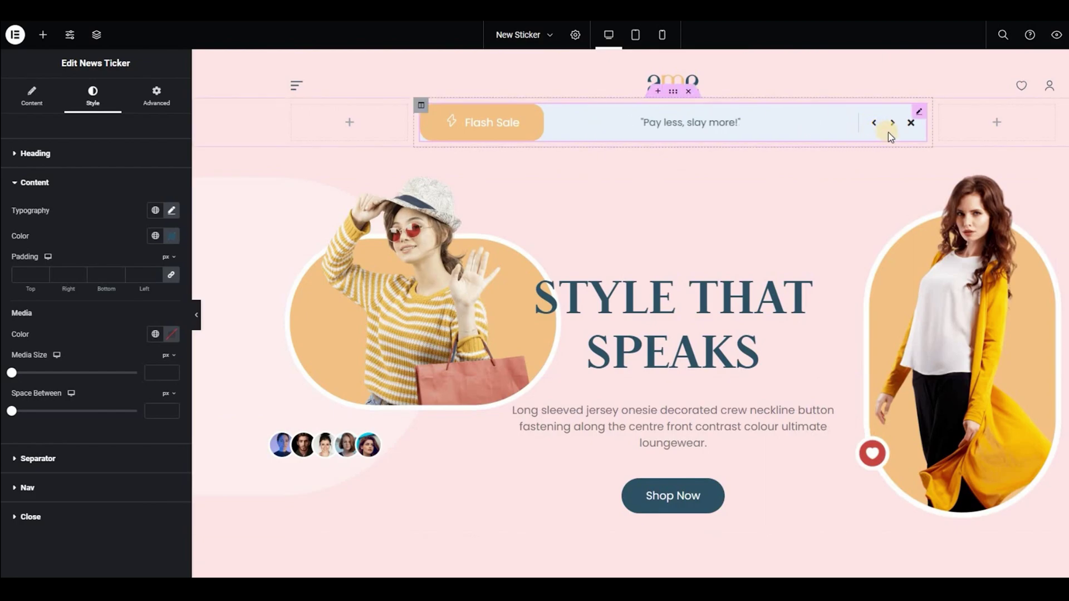
pyautogui.click(32, 96)
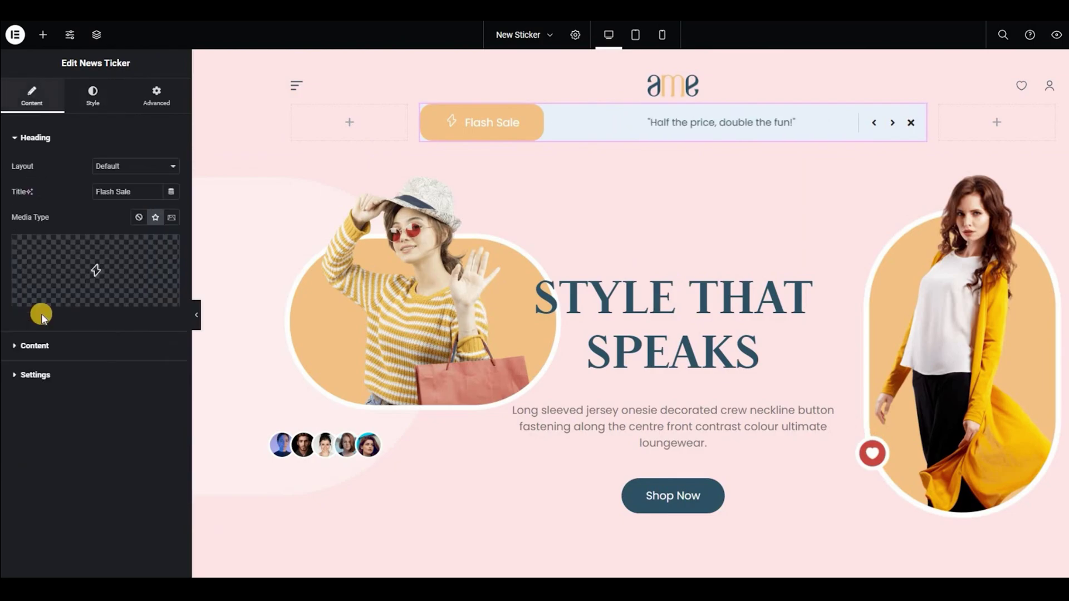
pyautogui.click(36, 374)
pyautogui.click(162, 429)
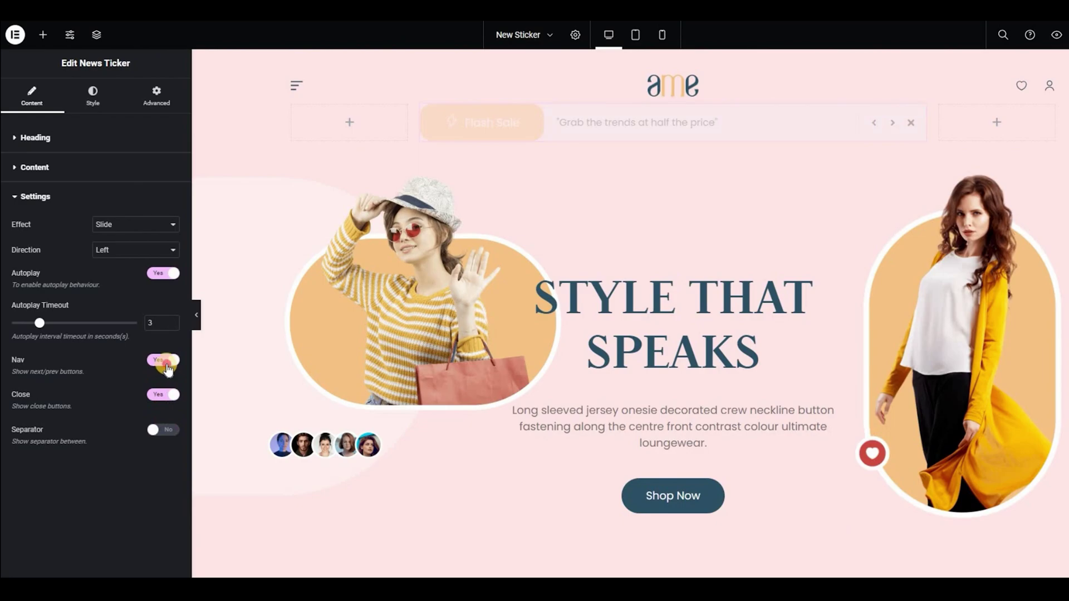
pyautogui.click(164, 362)
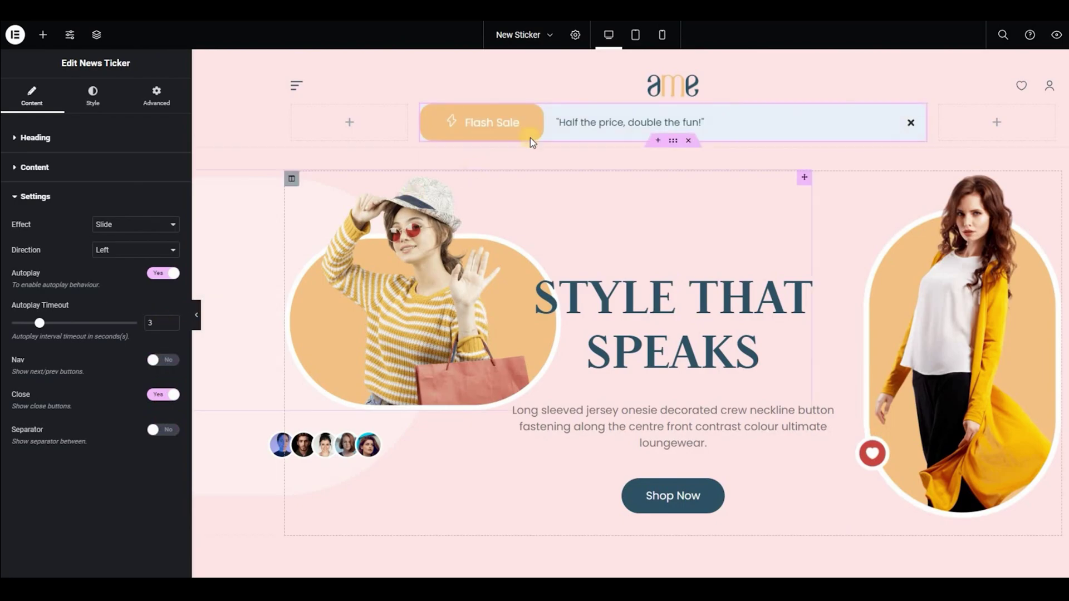